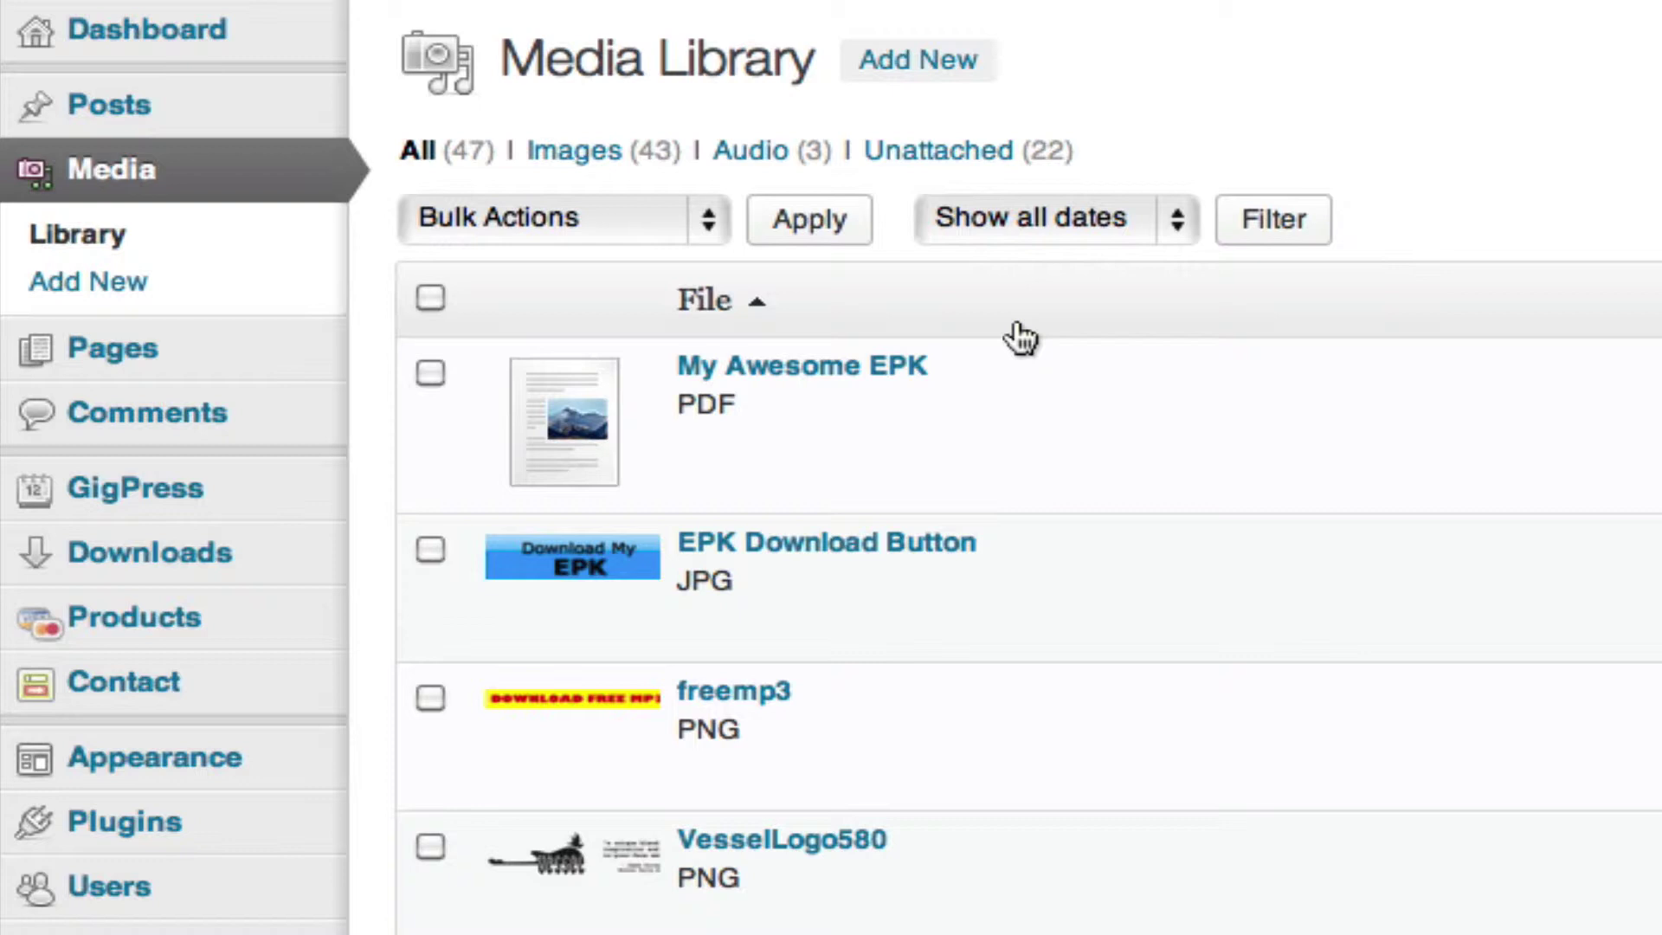
- Open the My Awesome EPK PDF's Edit Media page and select its full file URL
mouse_move(1024, 360)
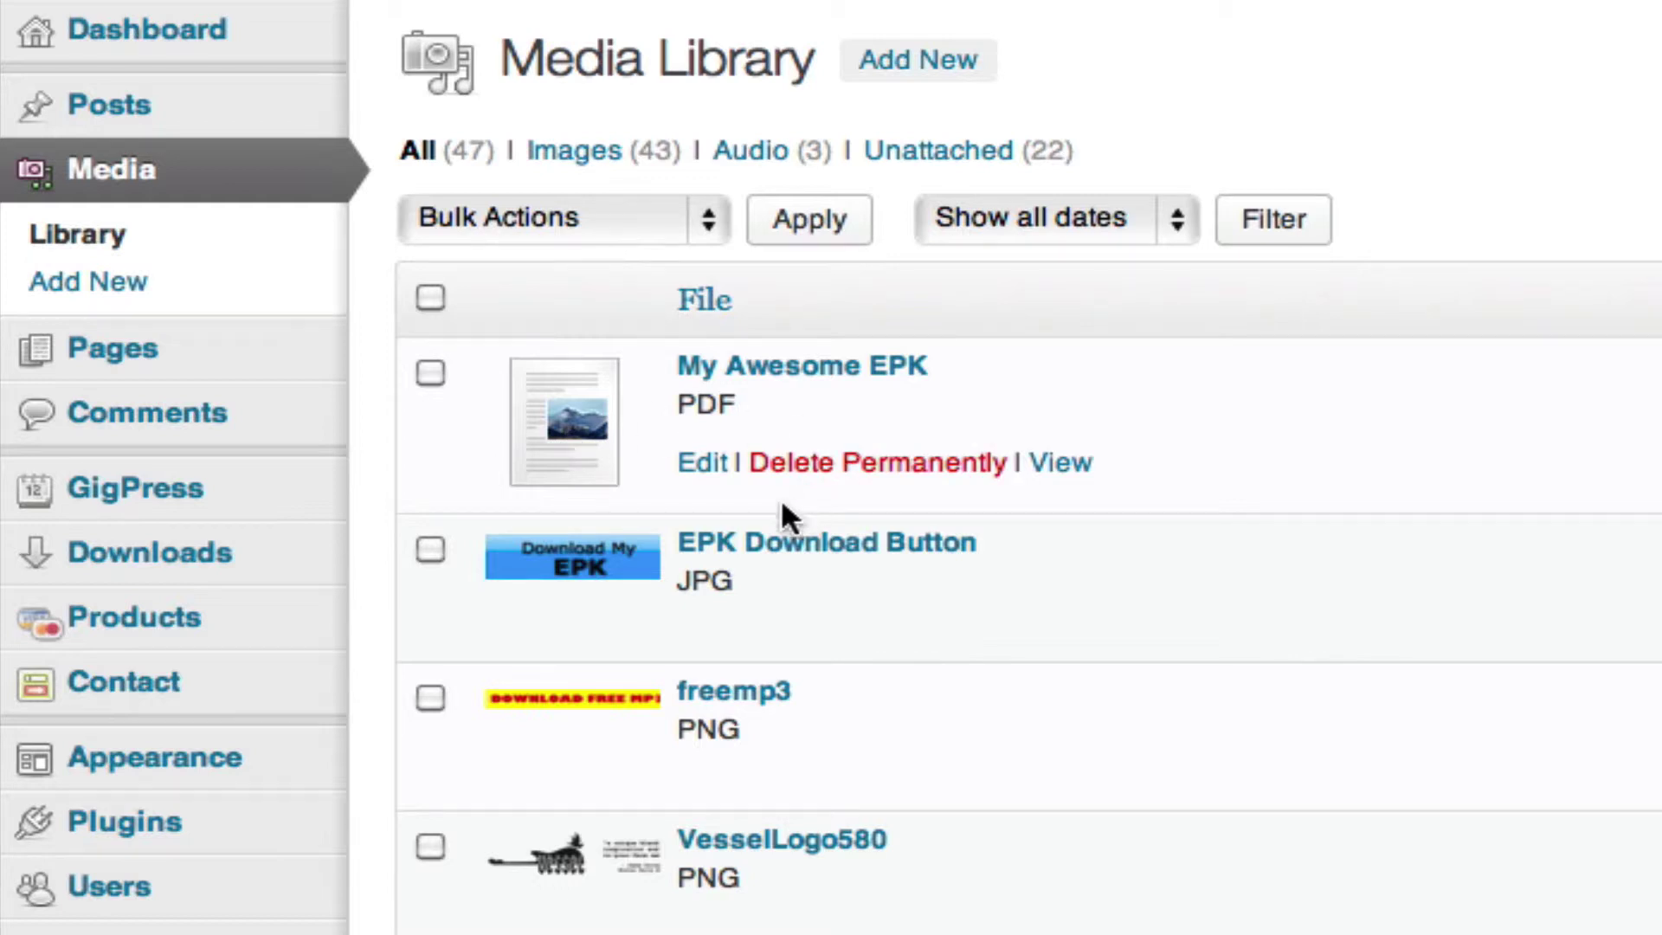
mouse_move(783, 558)
left_click(703, 467)
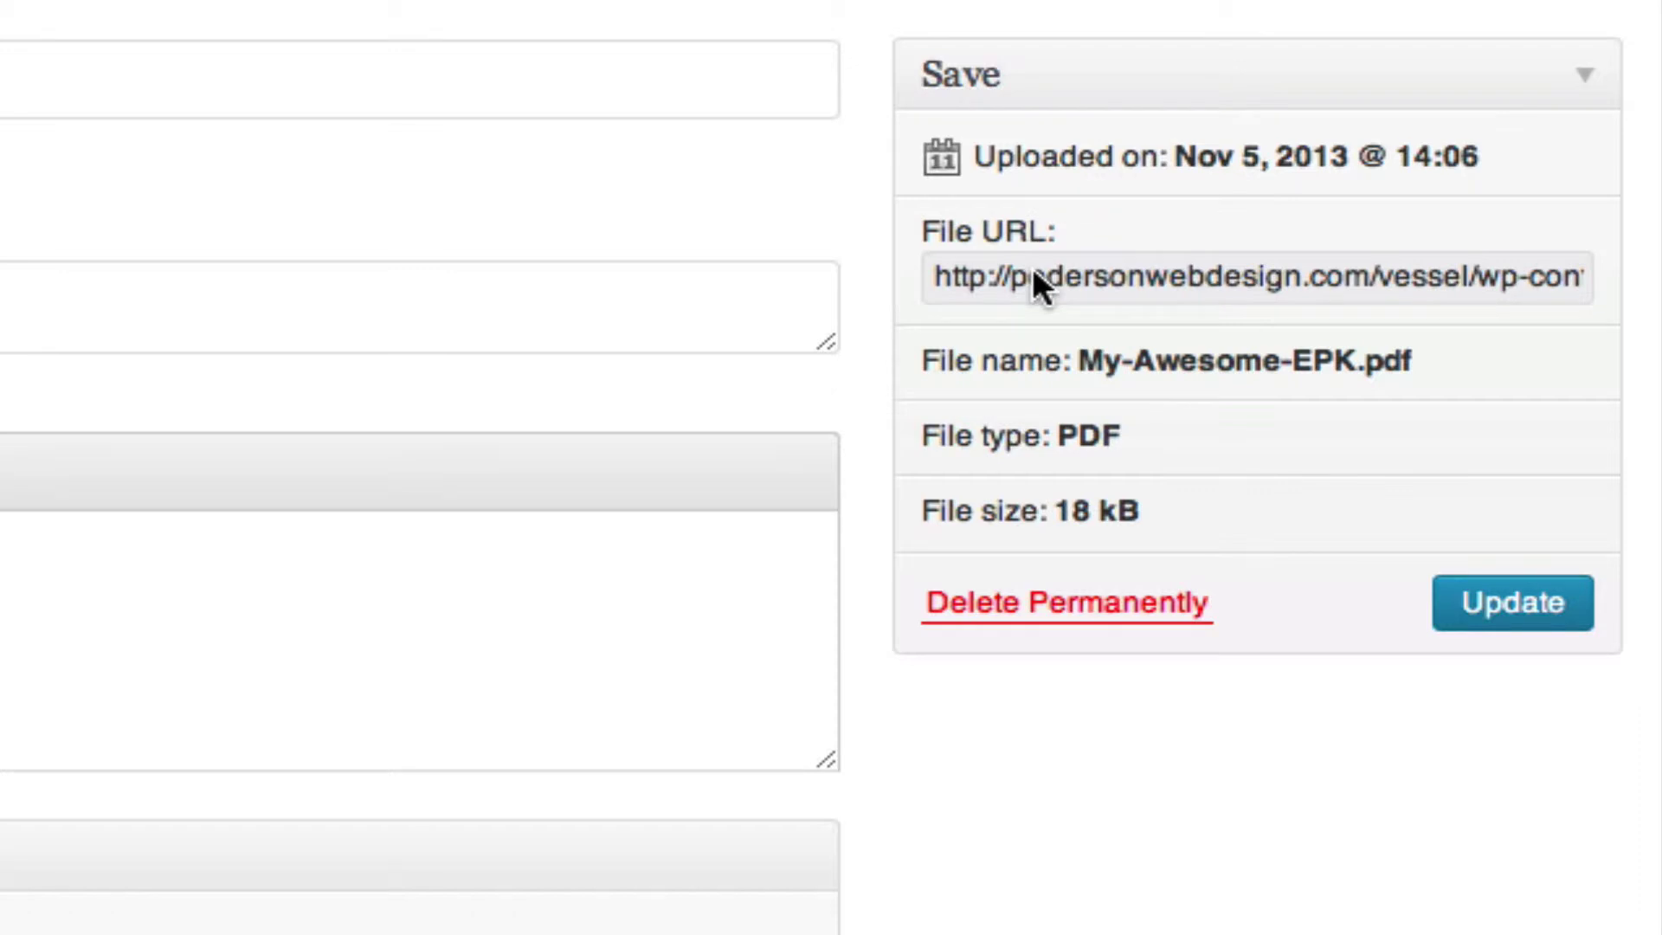
double_click(1033, 270)
triple_click(1032, 271)
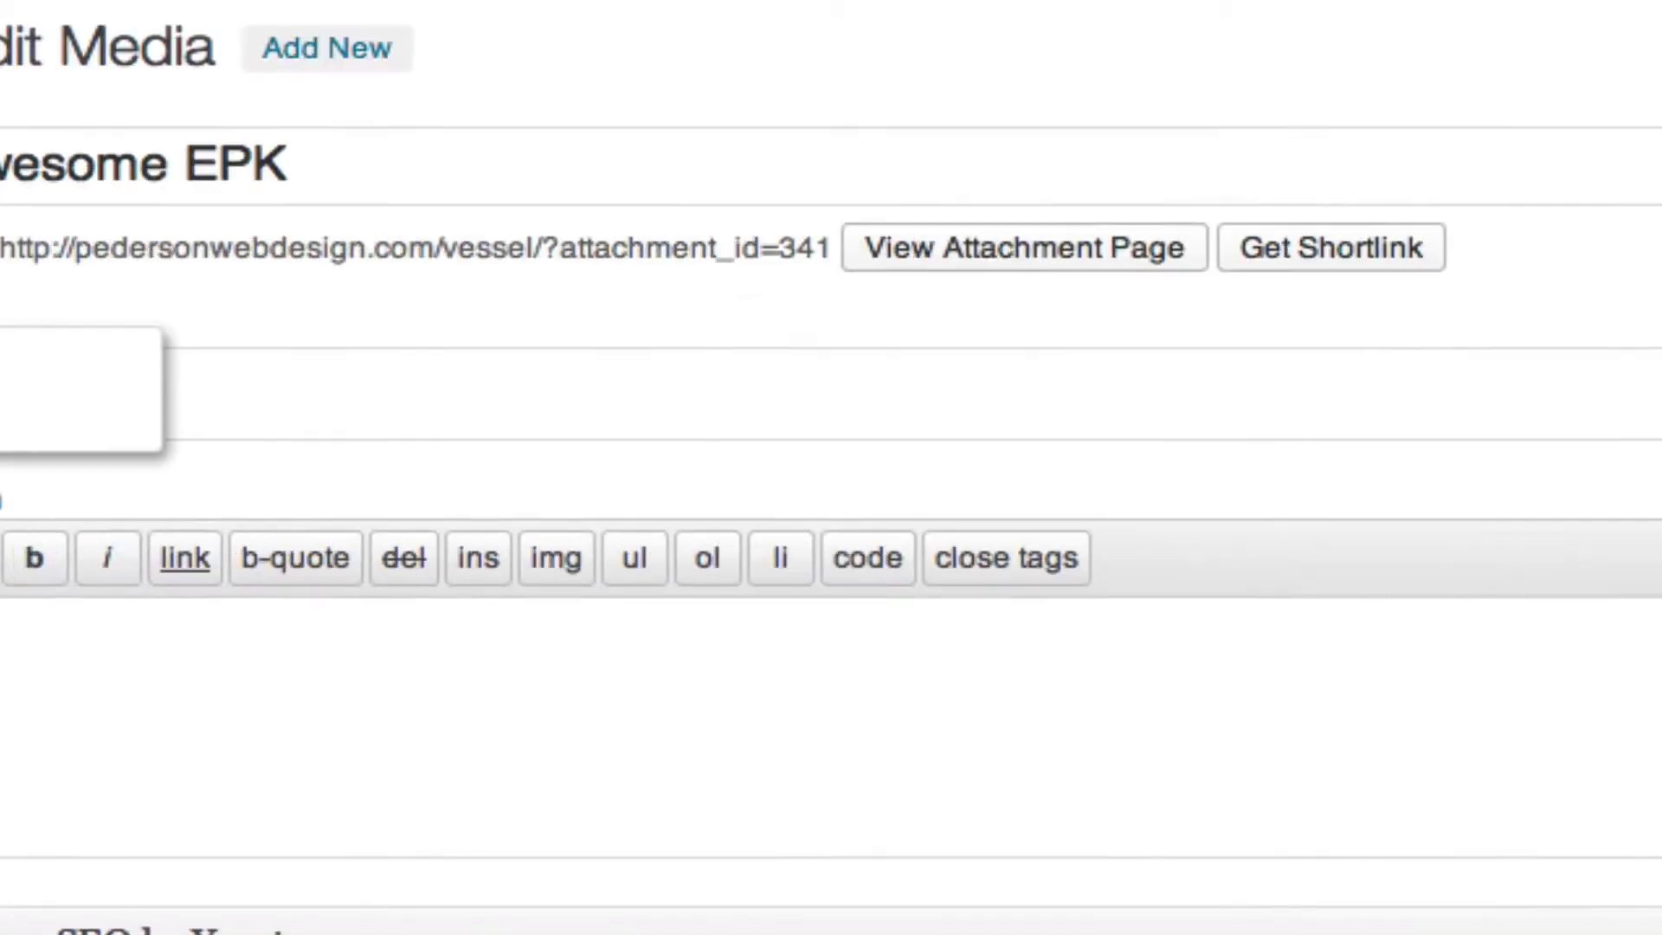
mouse_move(103, 401)
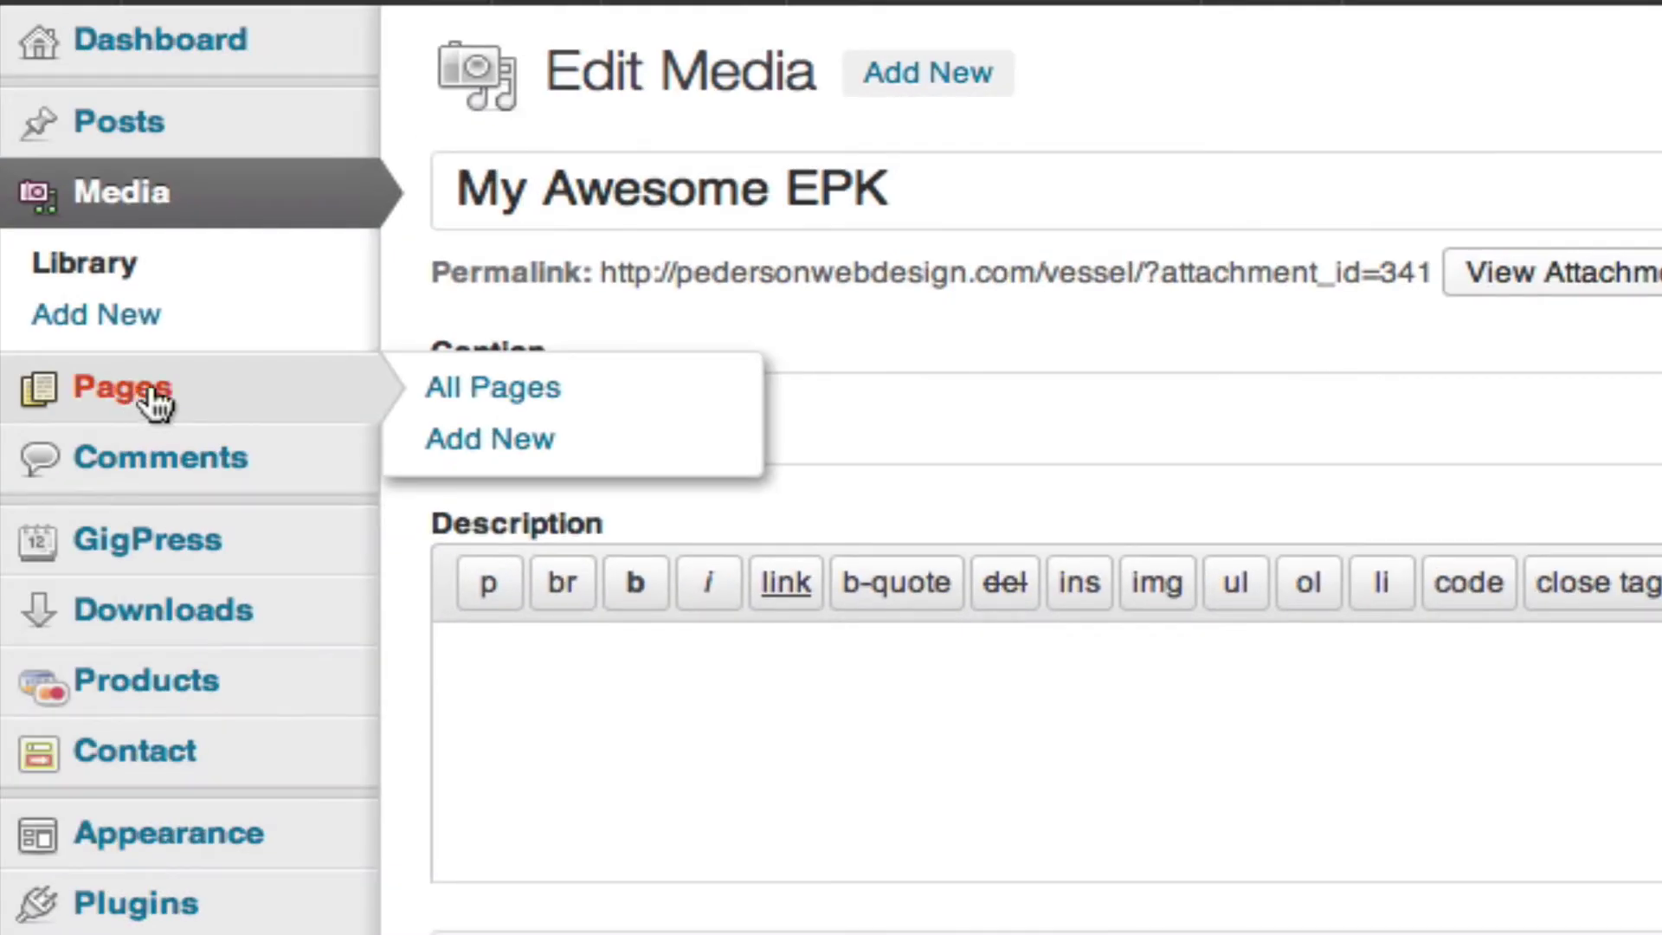
- Edit the About Us page and add a new line after 'Click here for more info.'
left_click(472, 387)
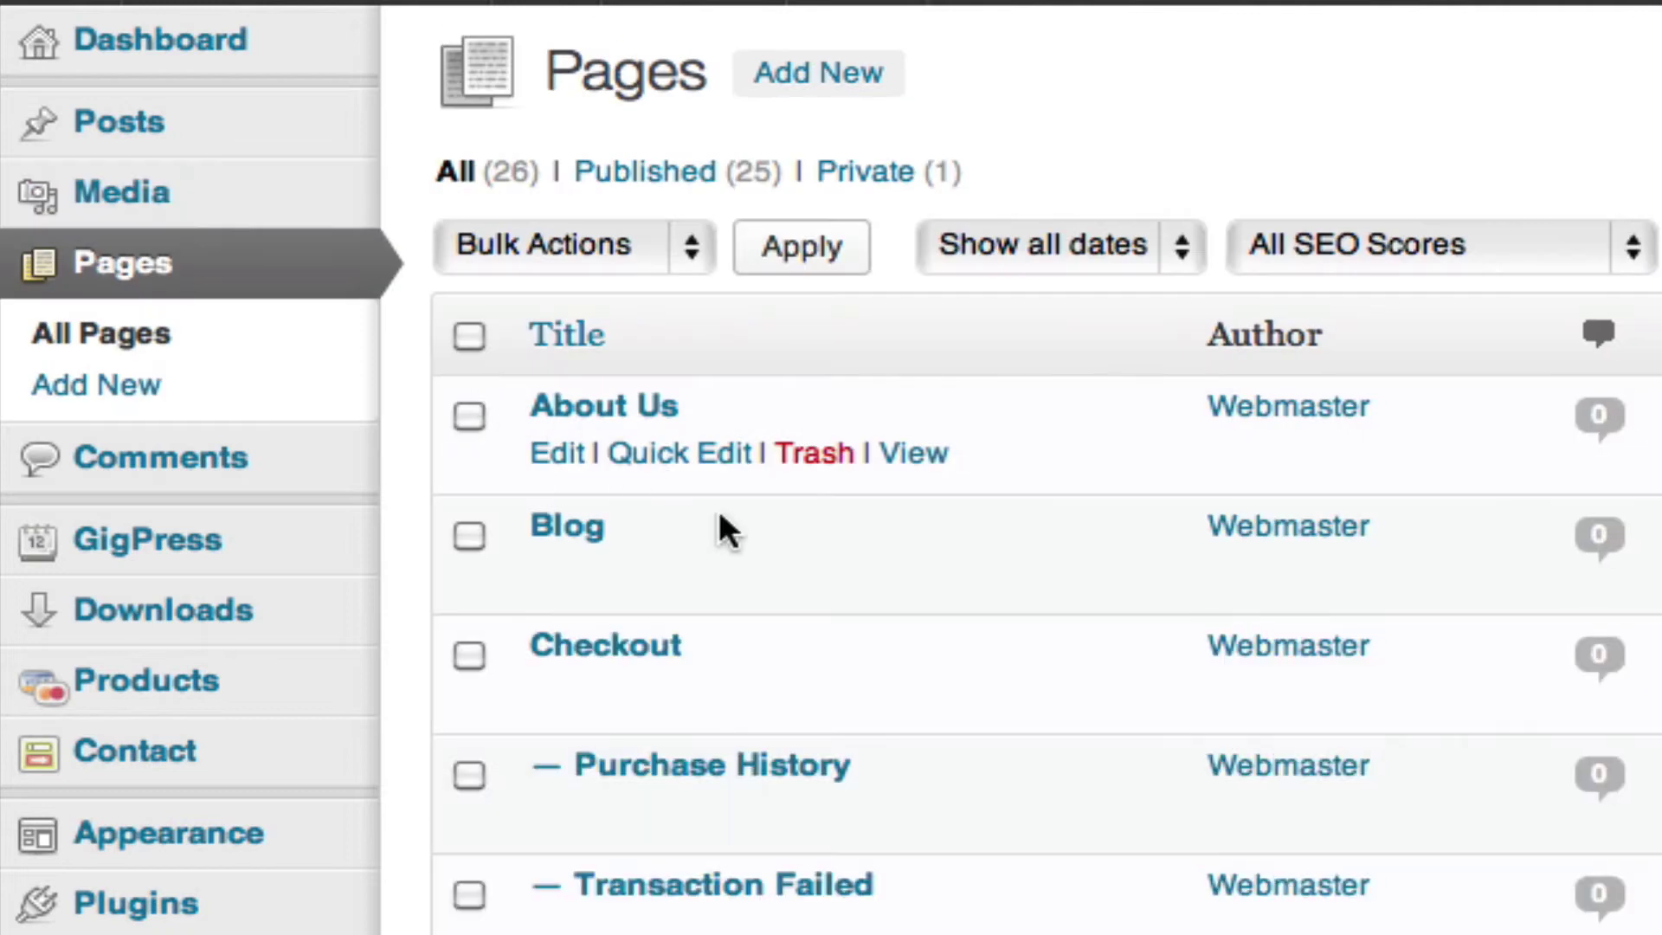
left_click(564, 457)
scroll(731, 411, "down", 15)
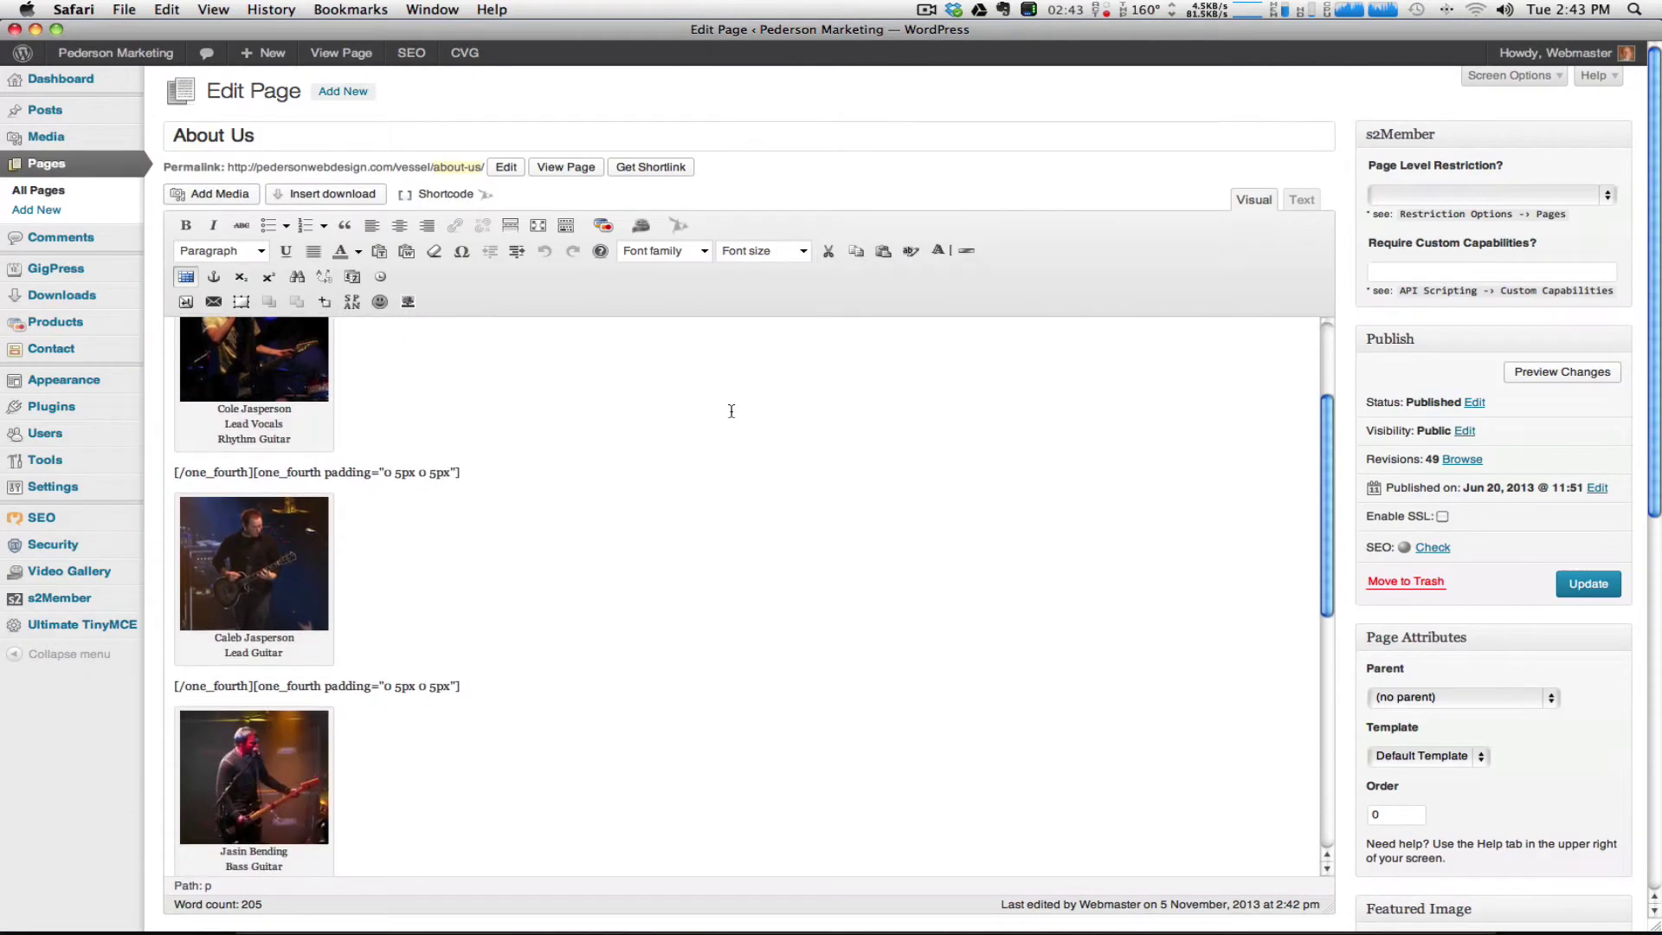
scroll(731, 411, "down", 3)
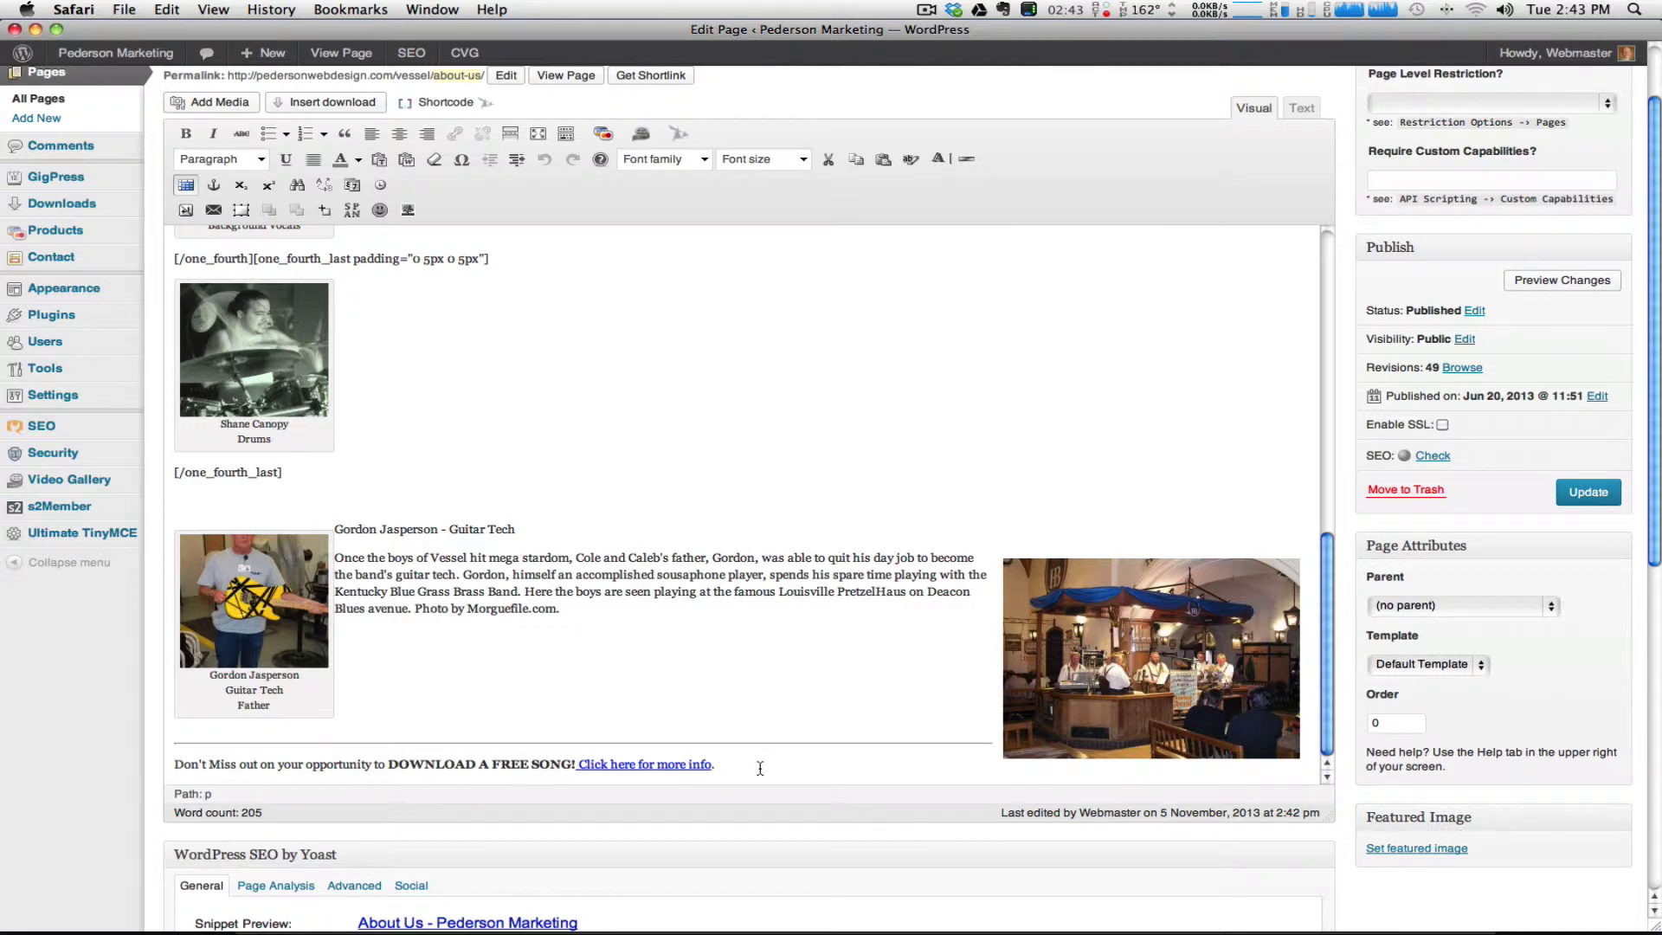
key("Return")
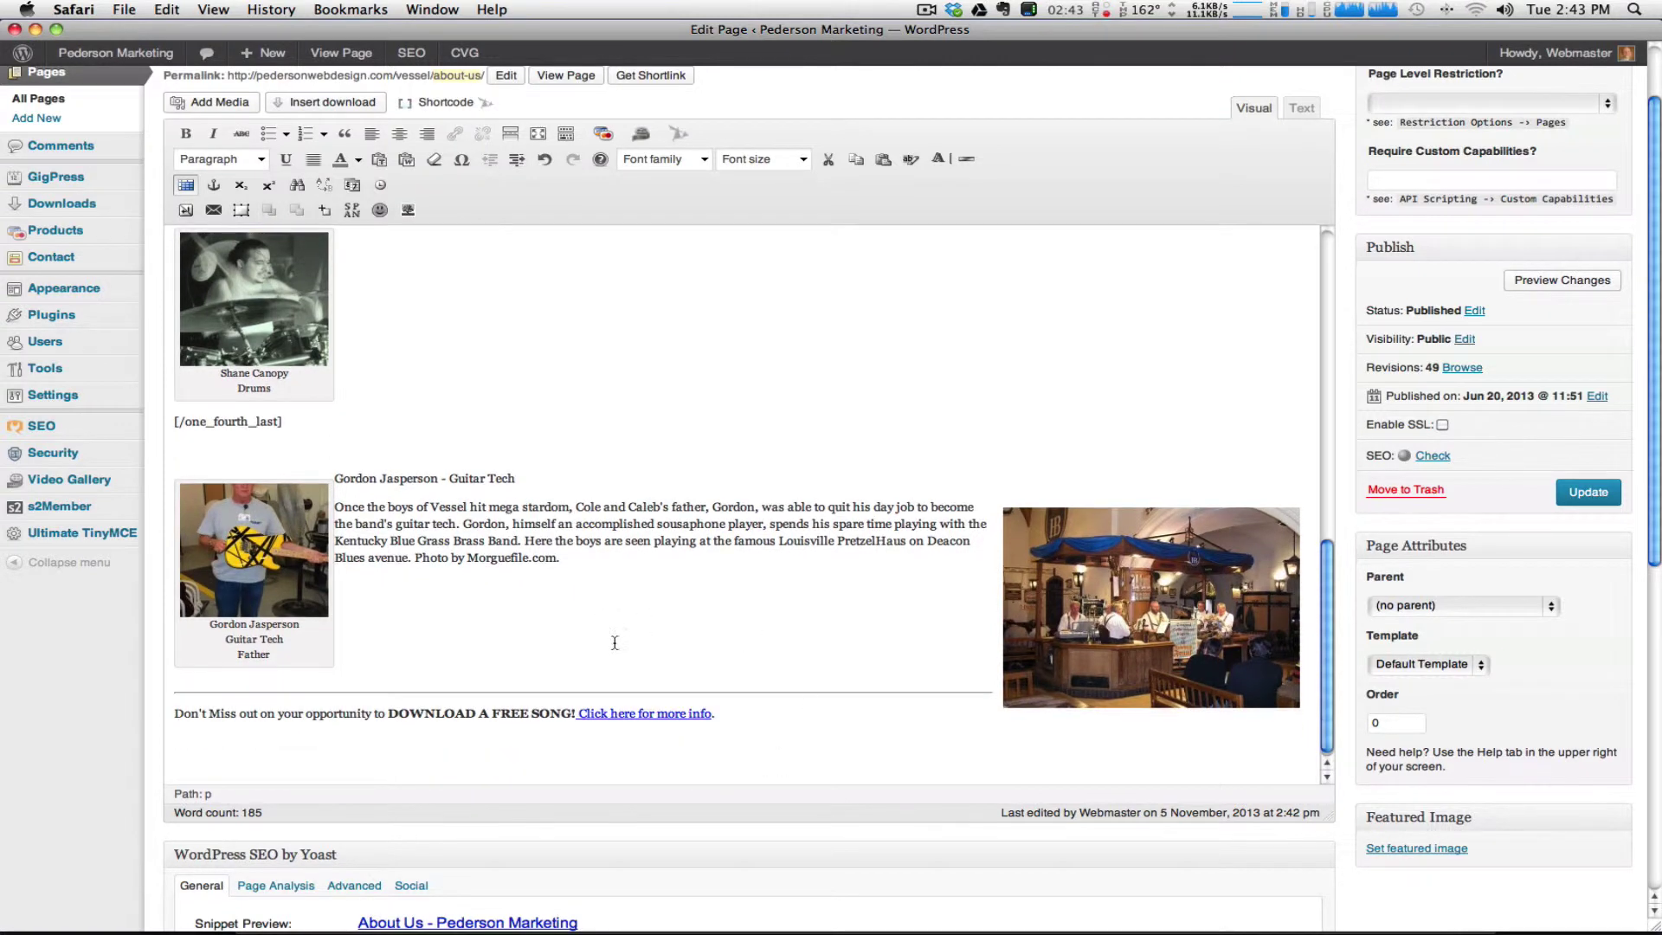
- Insert the EPK Download Button image from the media library at the page's end
left_click(217, 104)
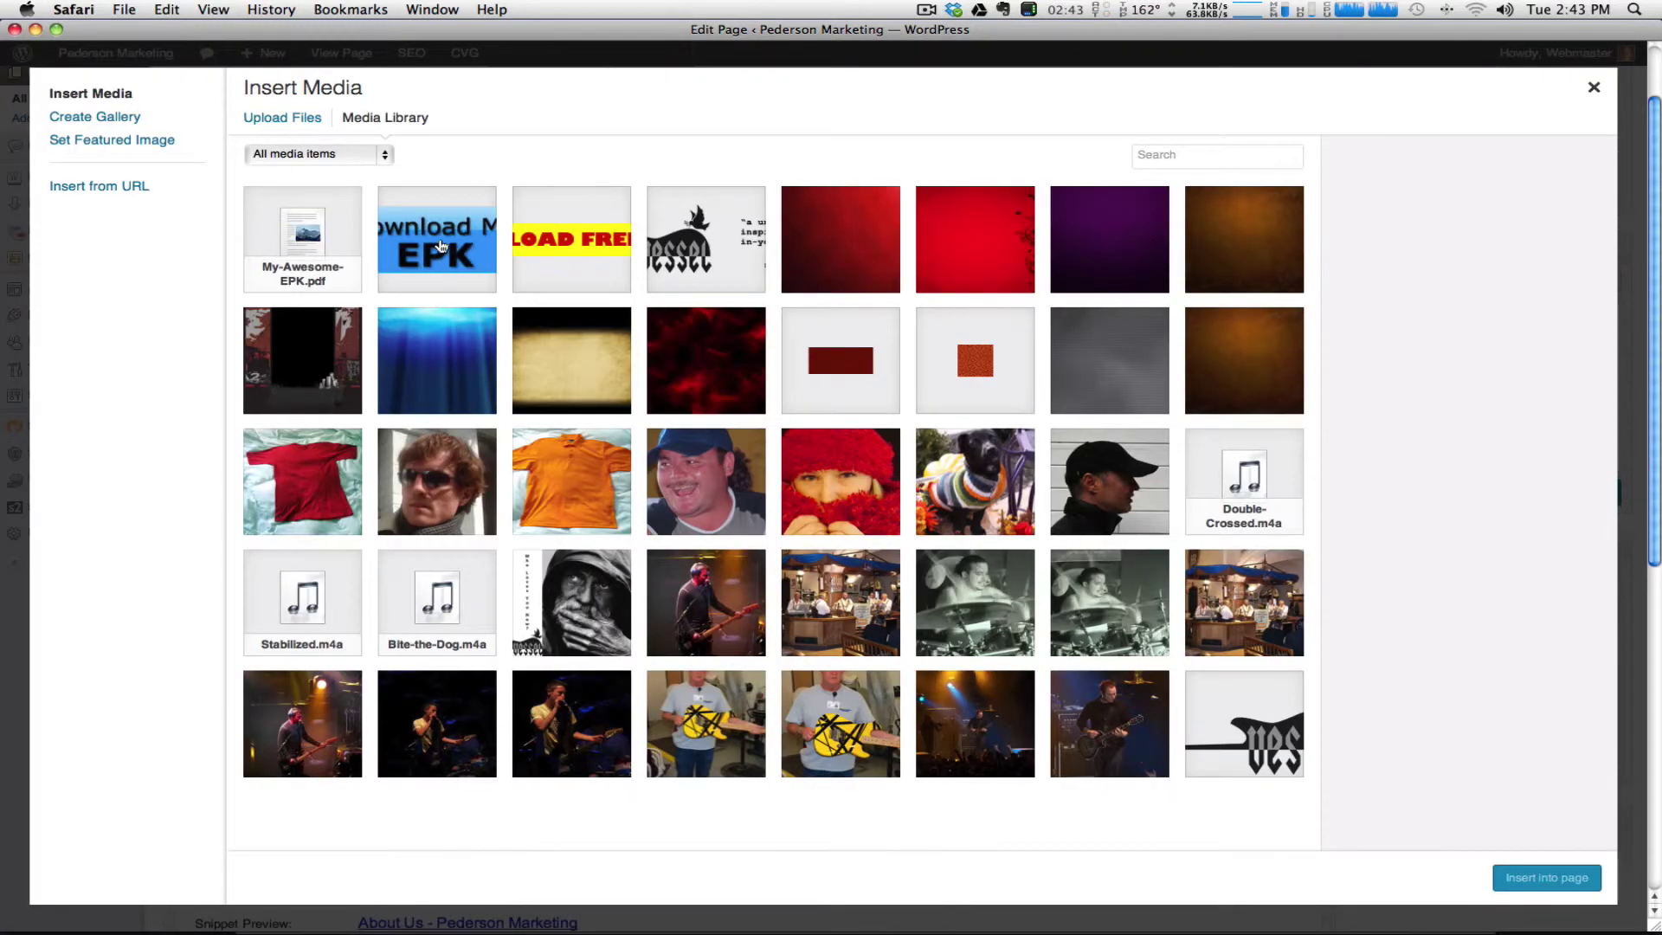
left_click(440, 246)
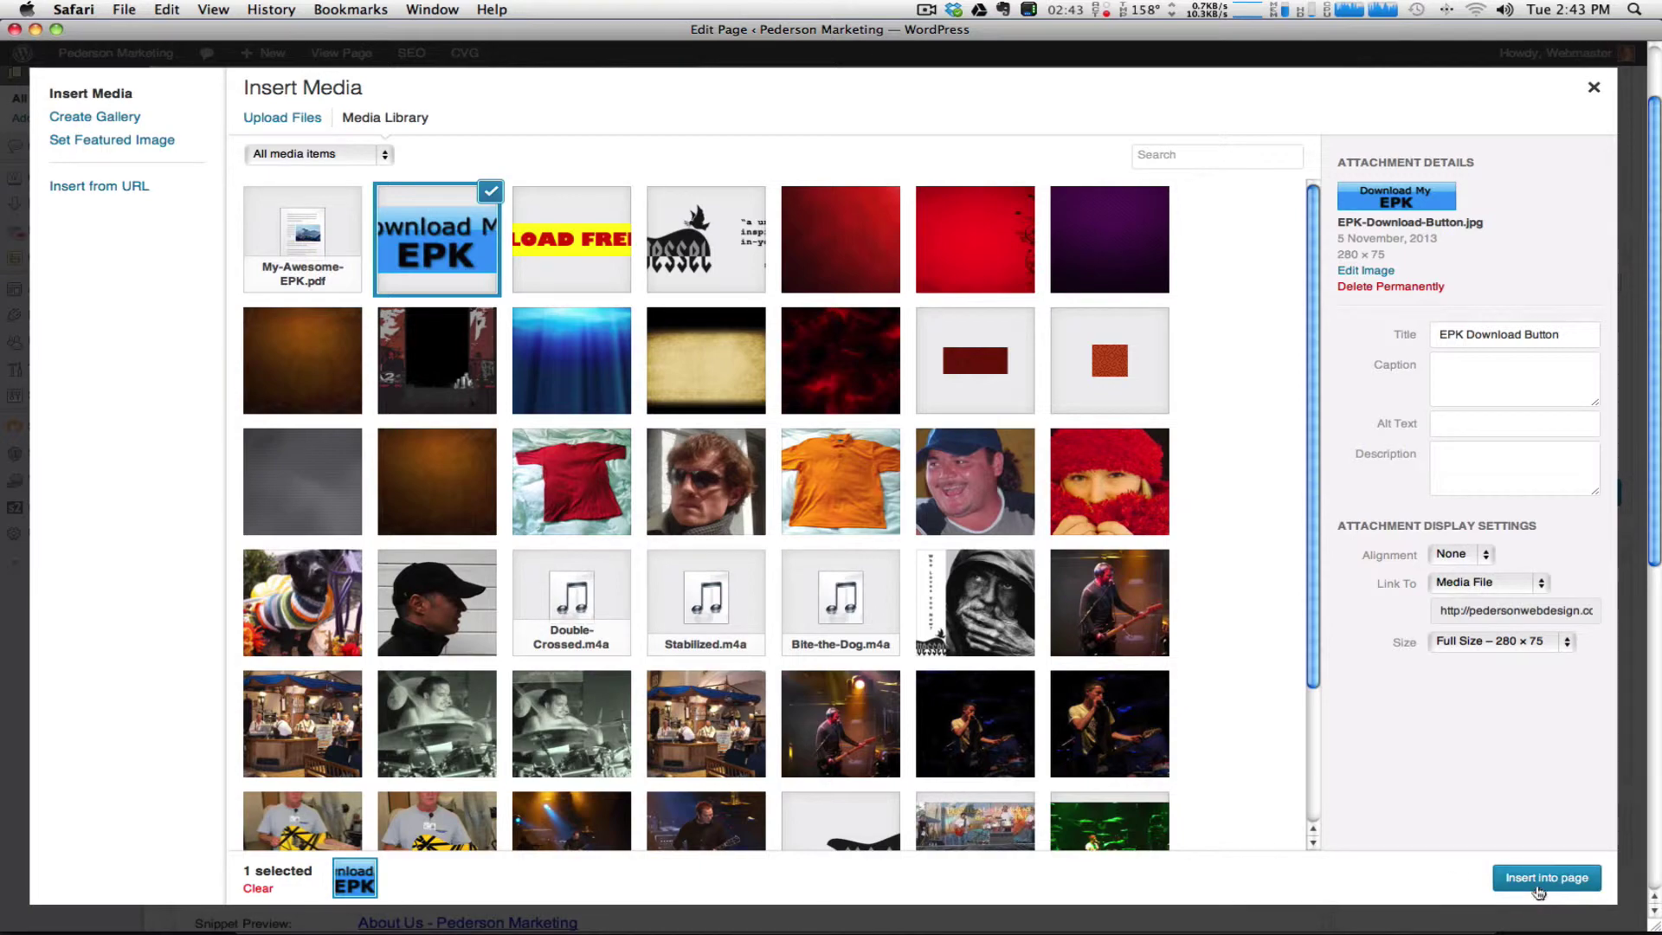
left_click(1538, 879)
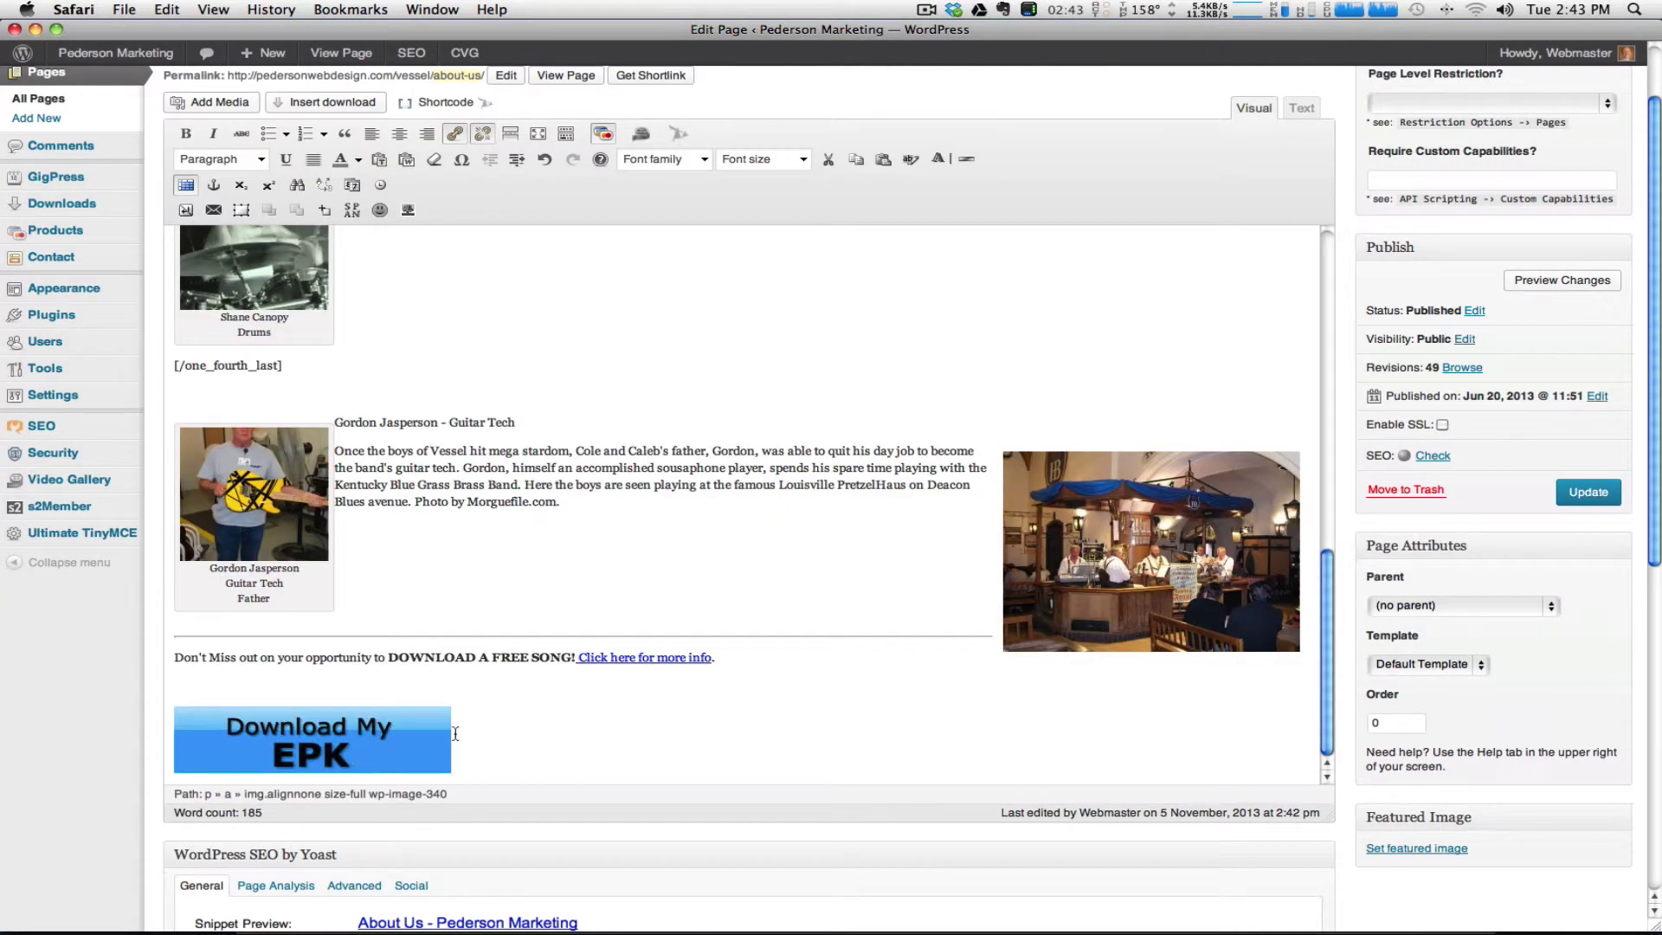
- Set the button image's Link URL to the My-Awesome-EPK.pdf file address
left_click(304, 745)
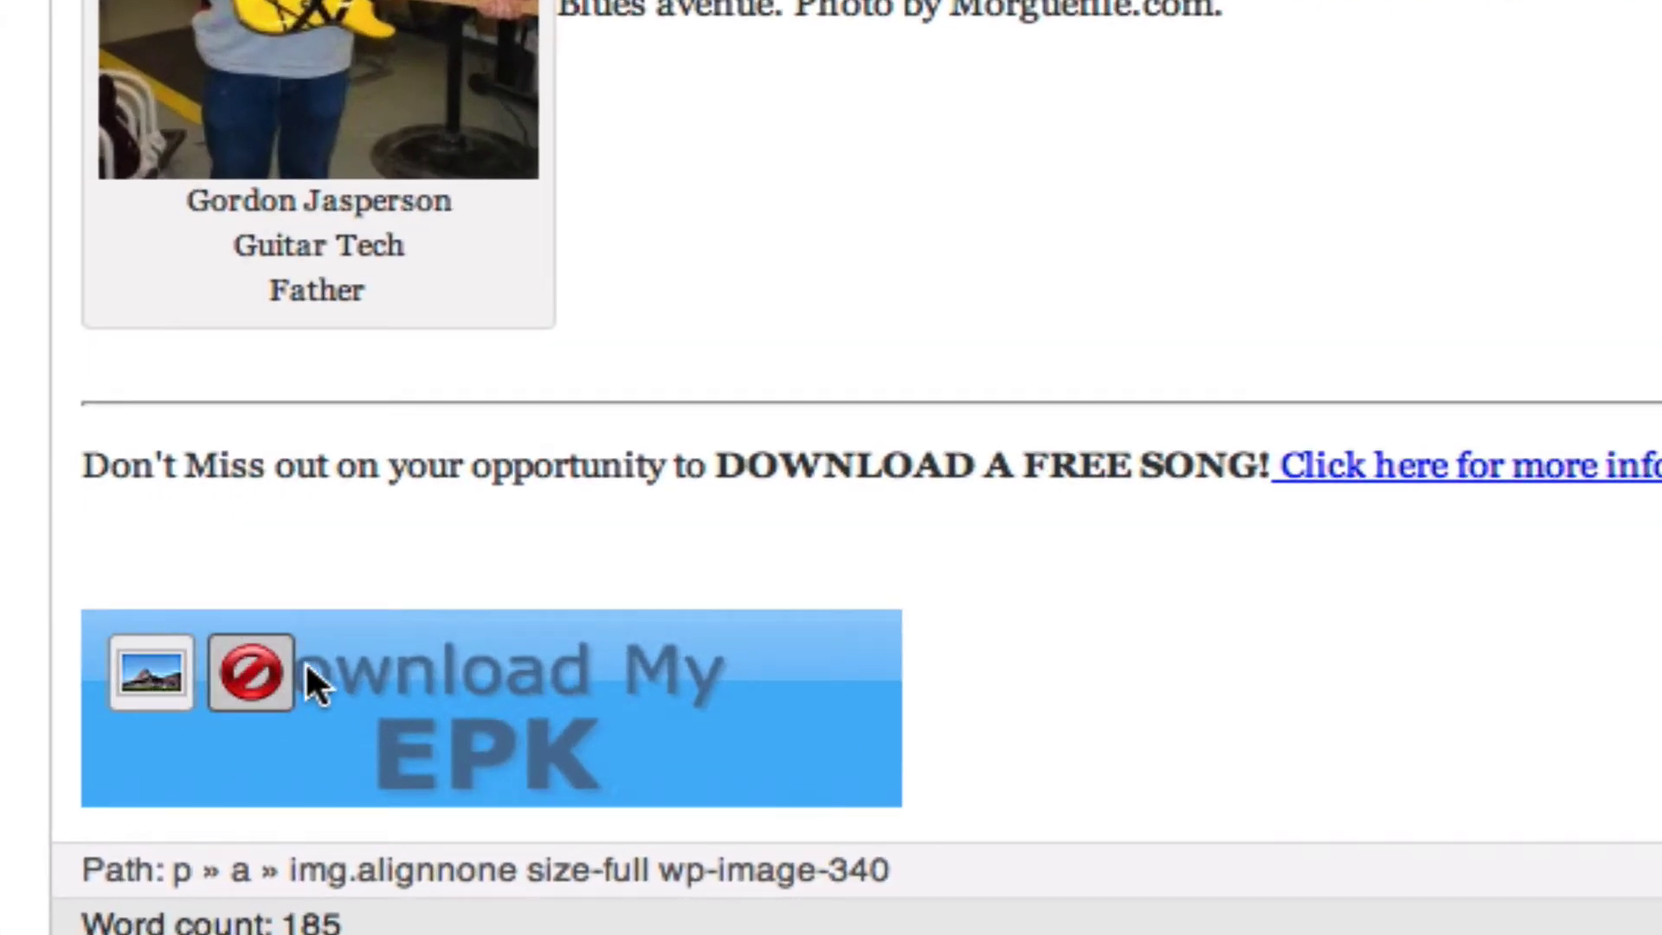
left_click(148, 677)
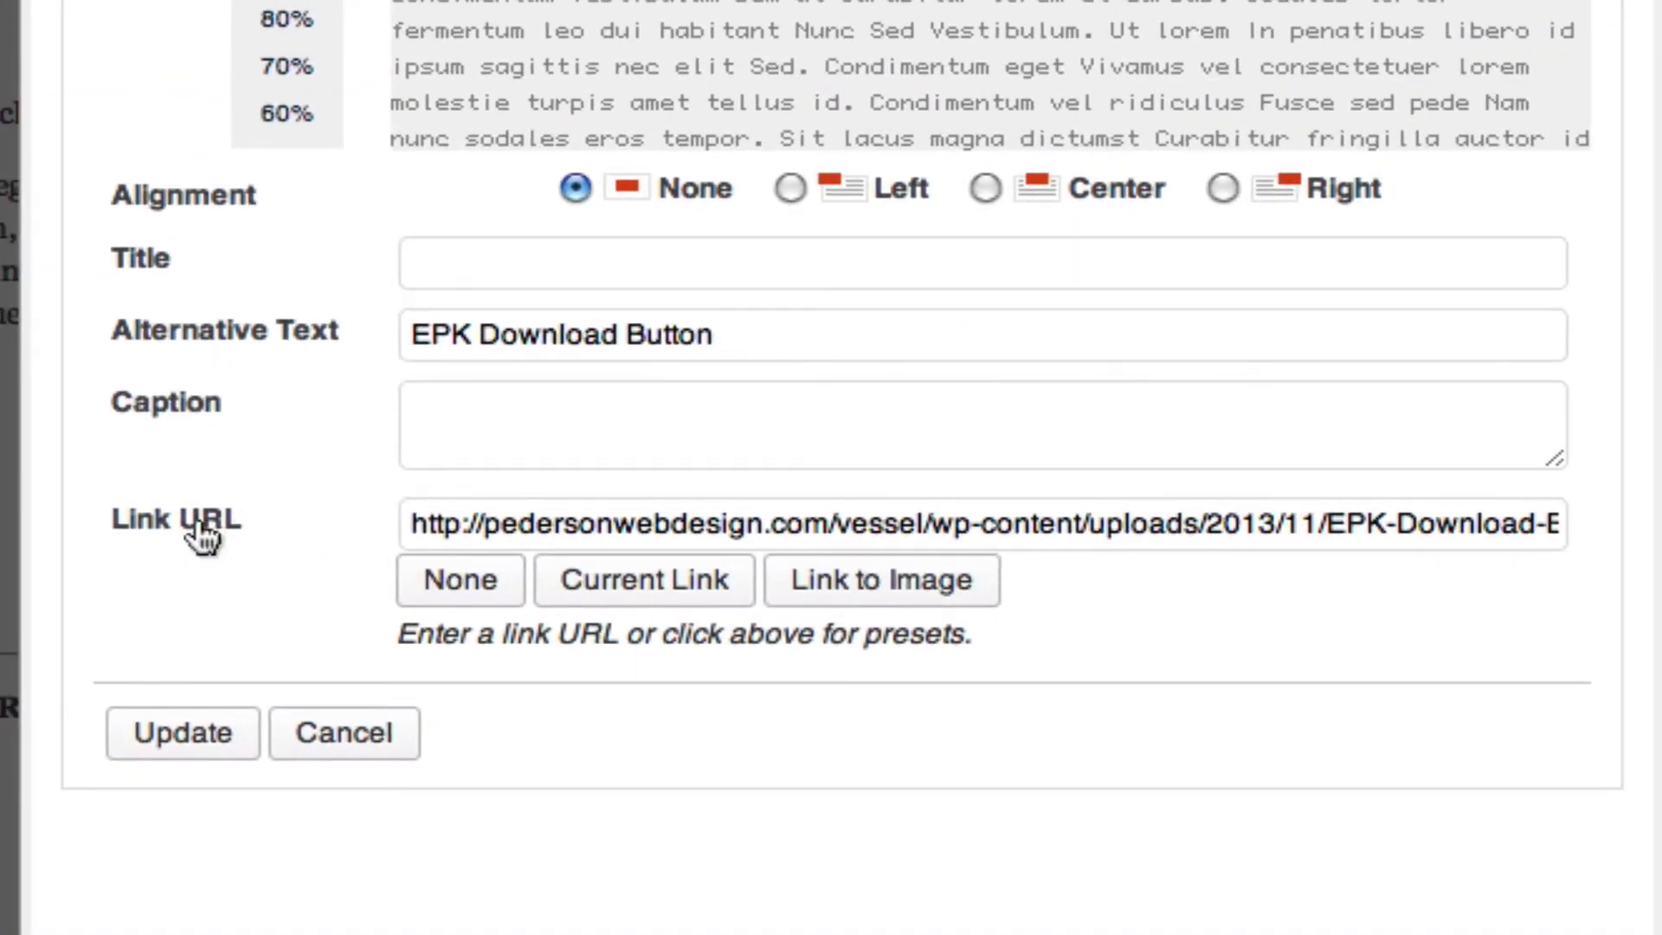
triple_click(533, 530)
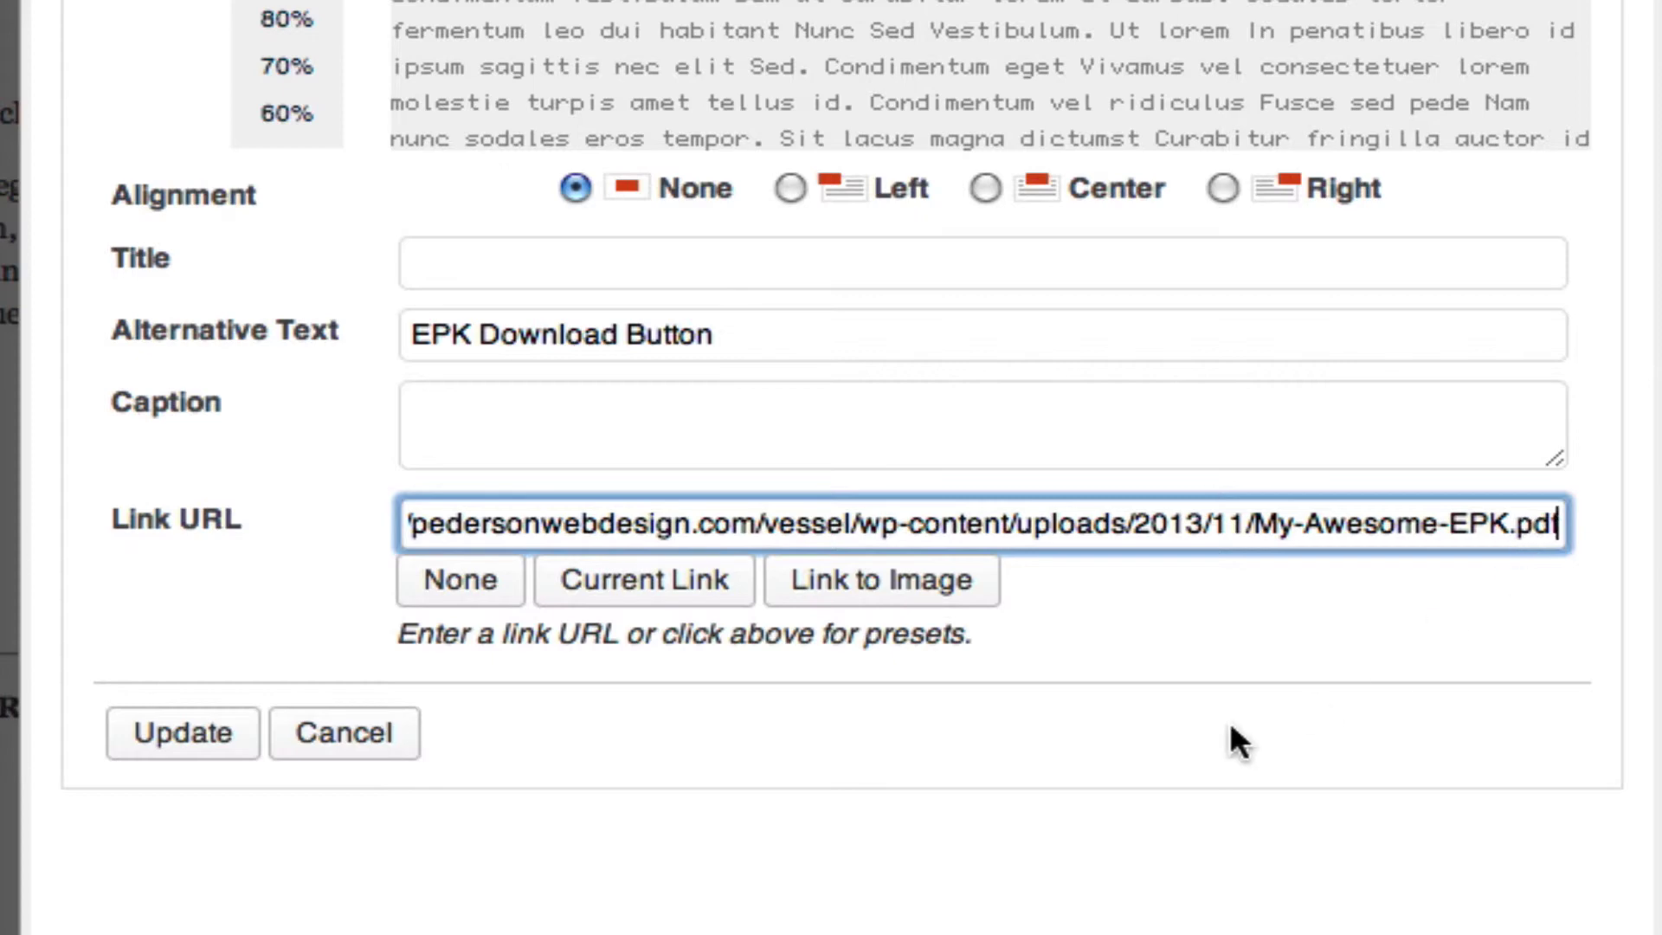
left_click(182, 733)
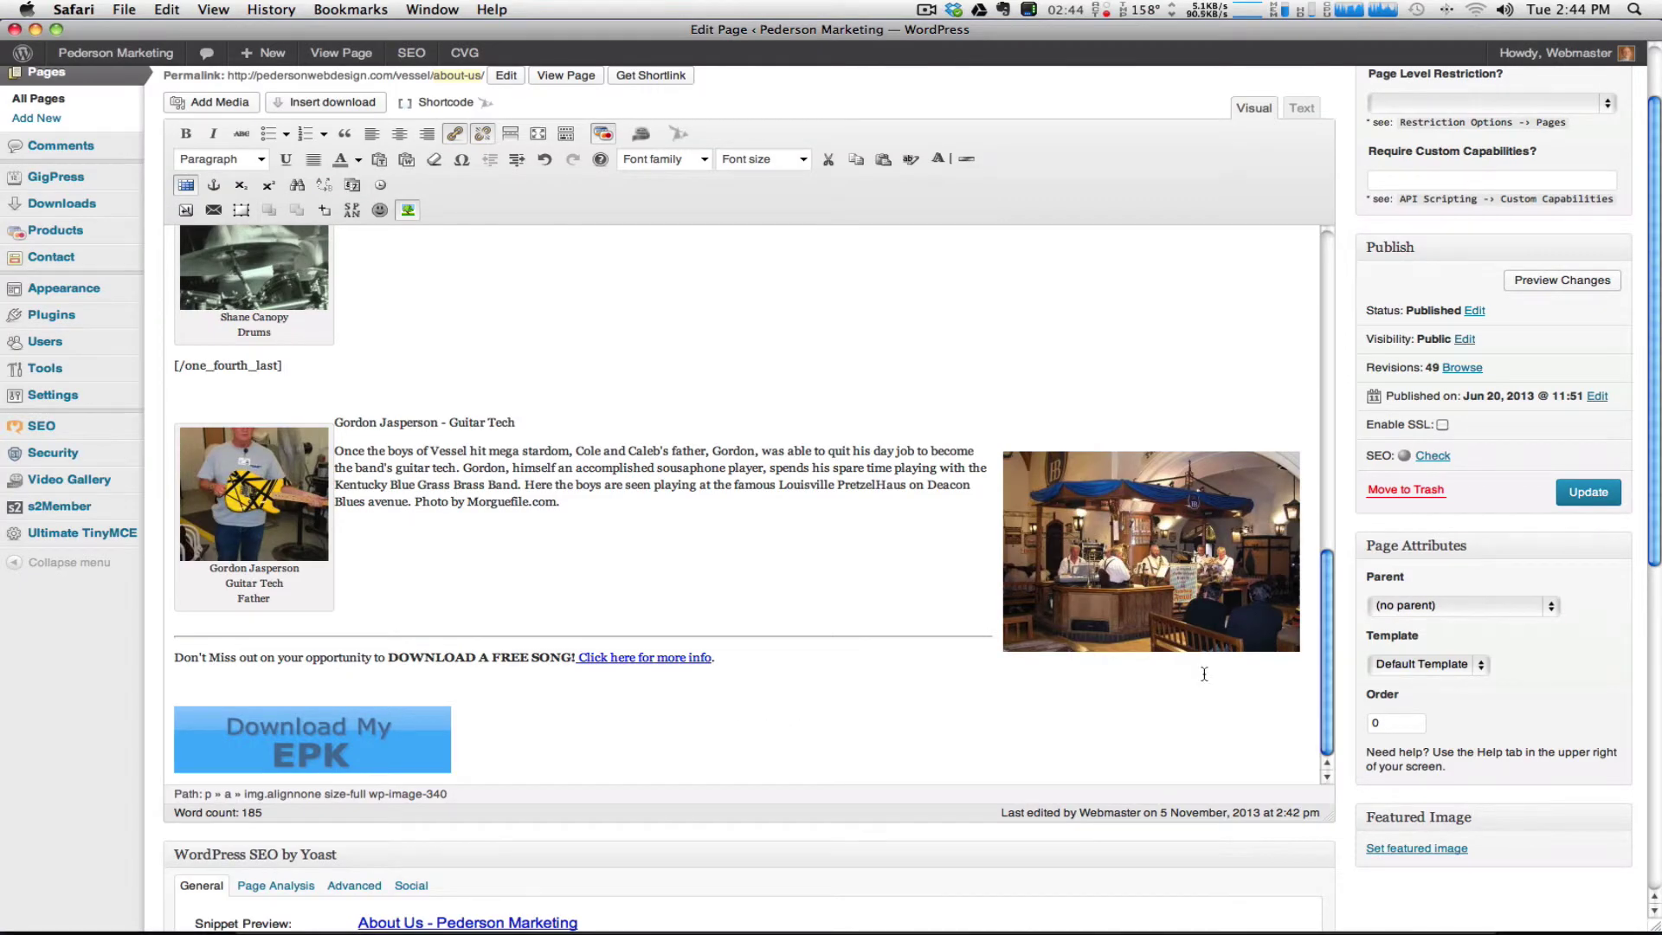
- Update About Us and confirm the live Download My EPK button opens the PDF
left_click(1586, 494)
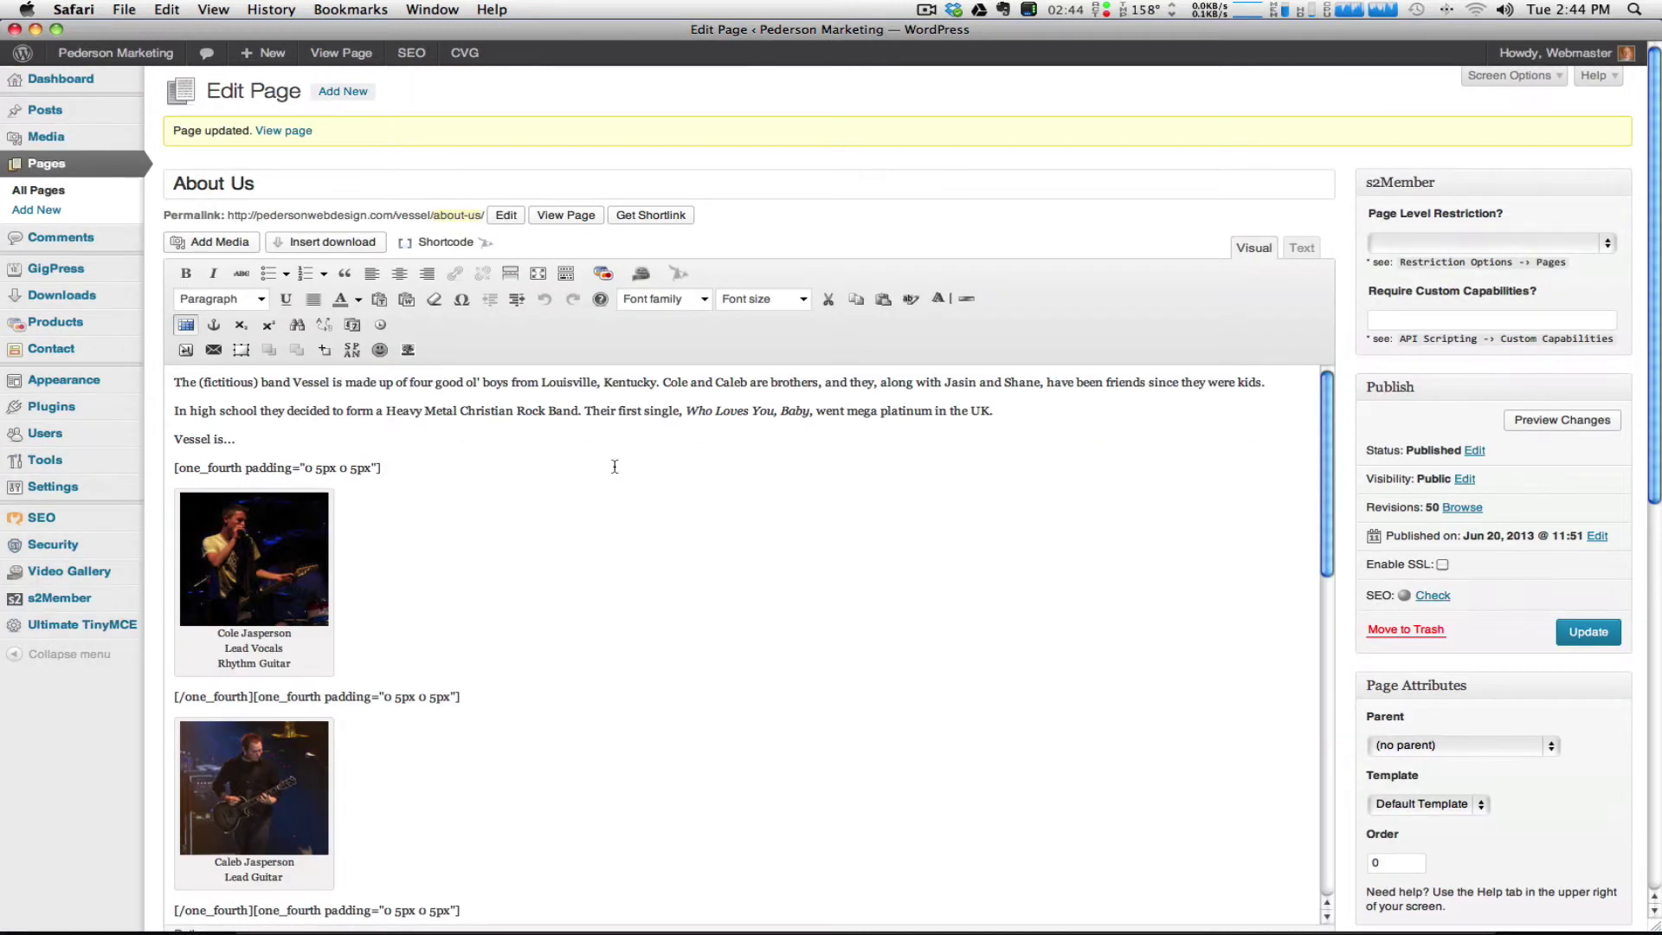
left_click(563, 216)
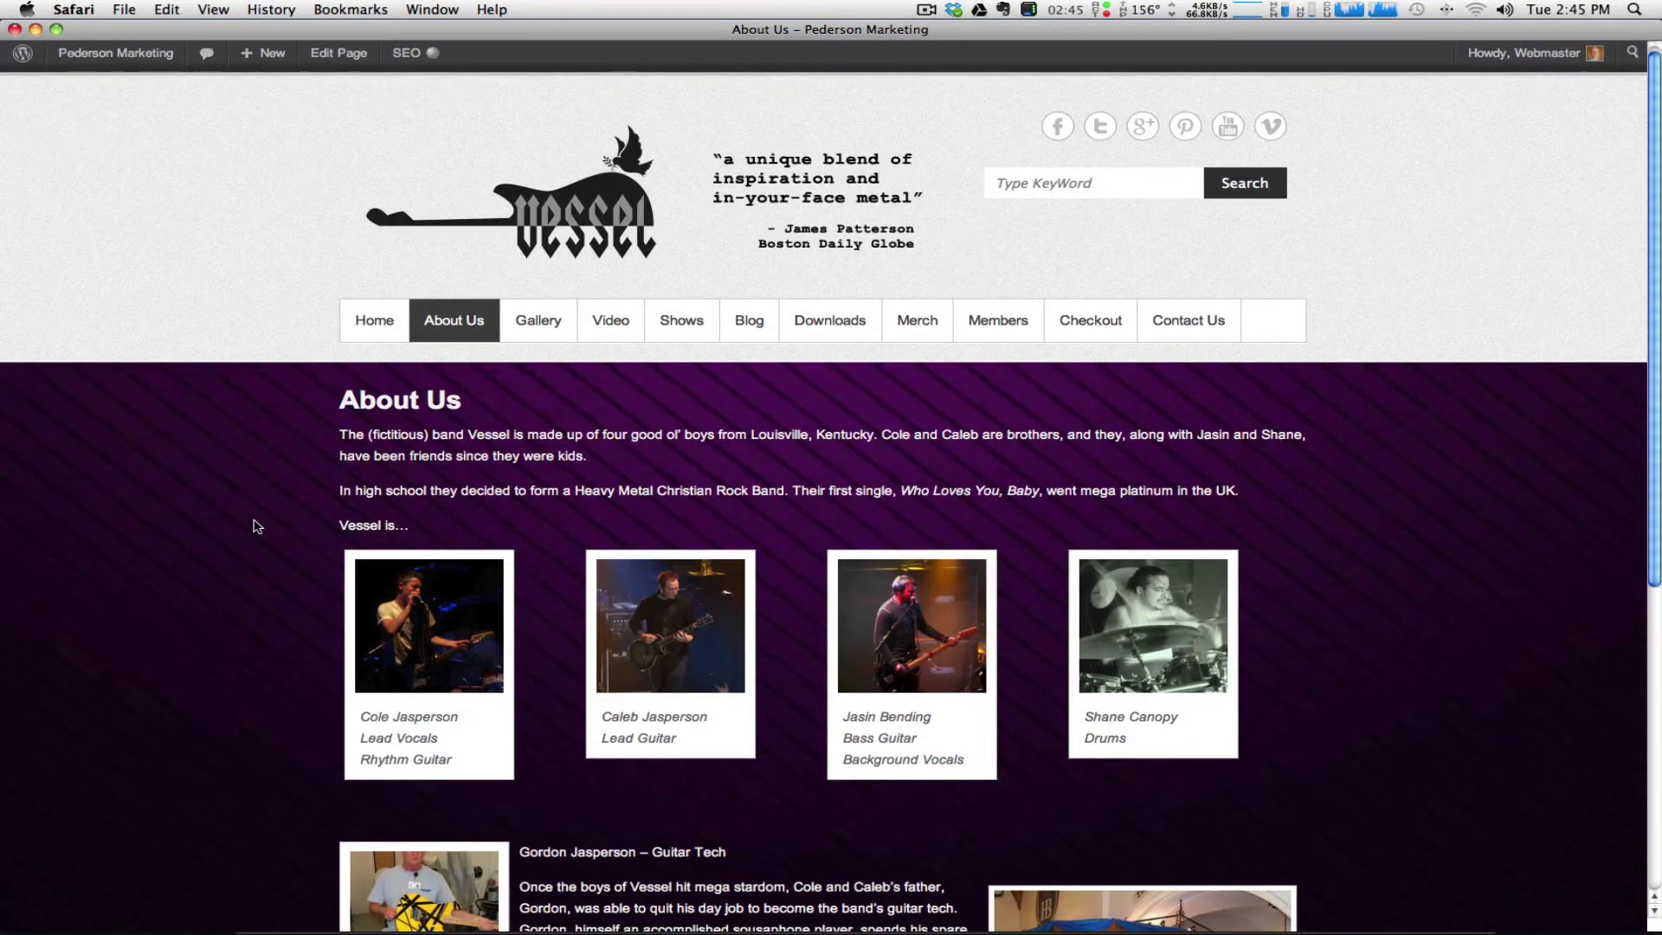
scroll(254, 525, "down", 6)
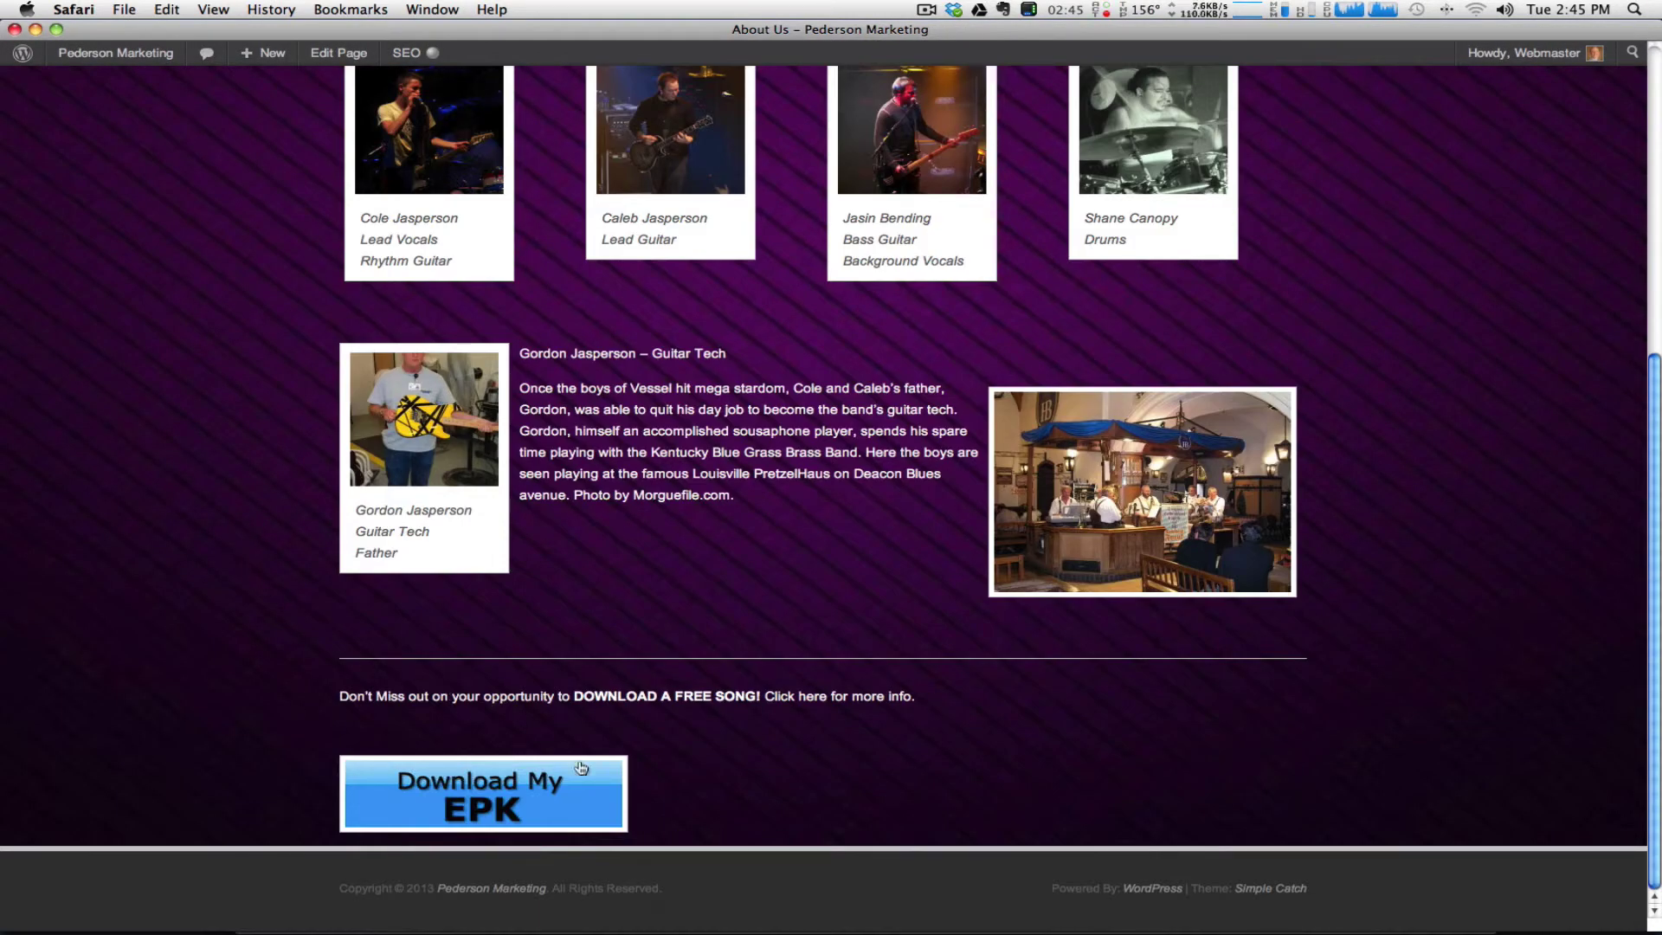
left_click(497, 798)
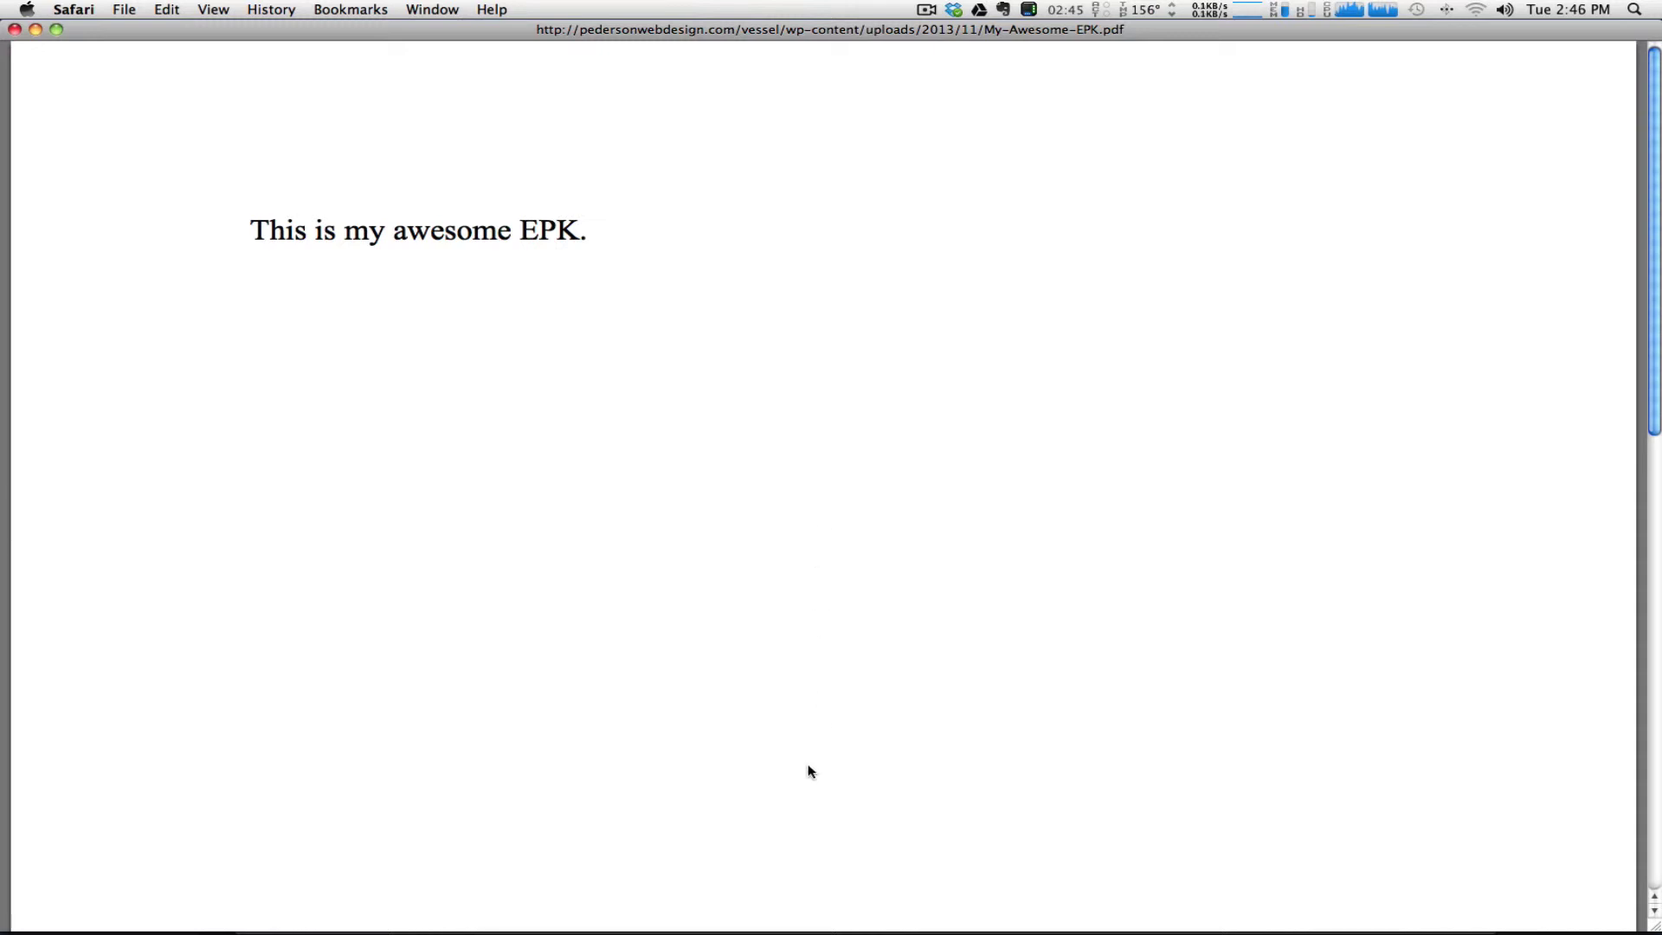
mouse_move(811, 866)
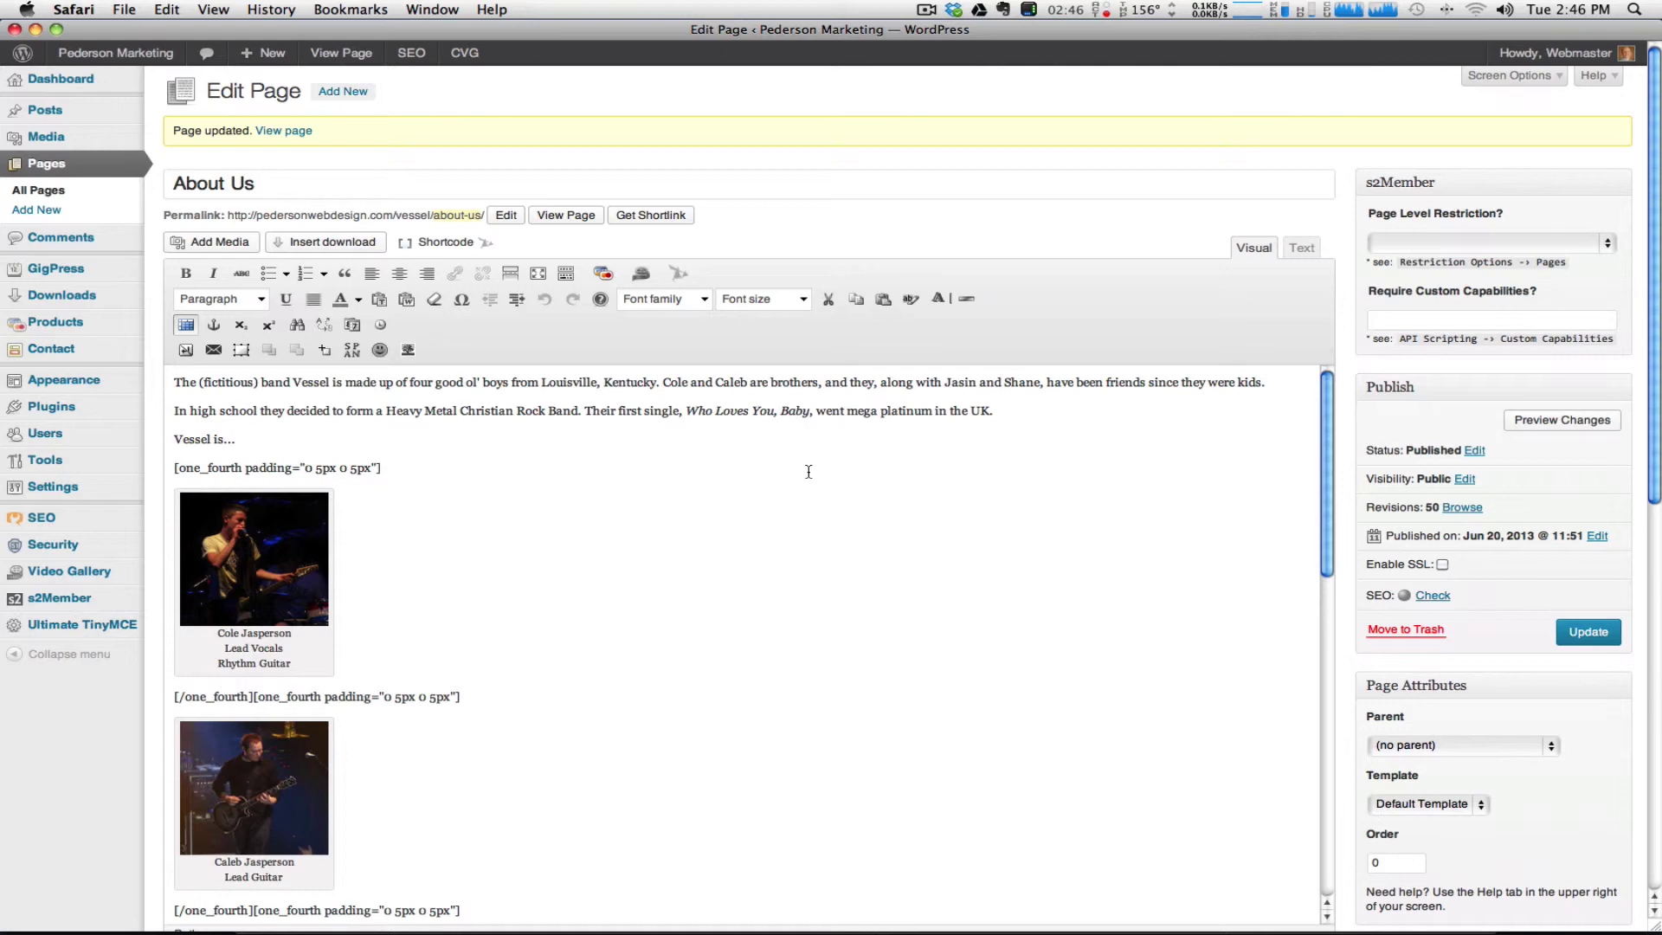
- Delete the Download My EPK button image and type 'Download EPK Here.' in its place
scroll(808, 471, "down", 10)
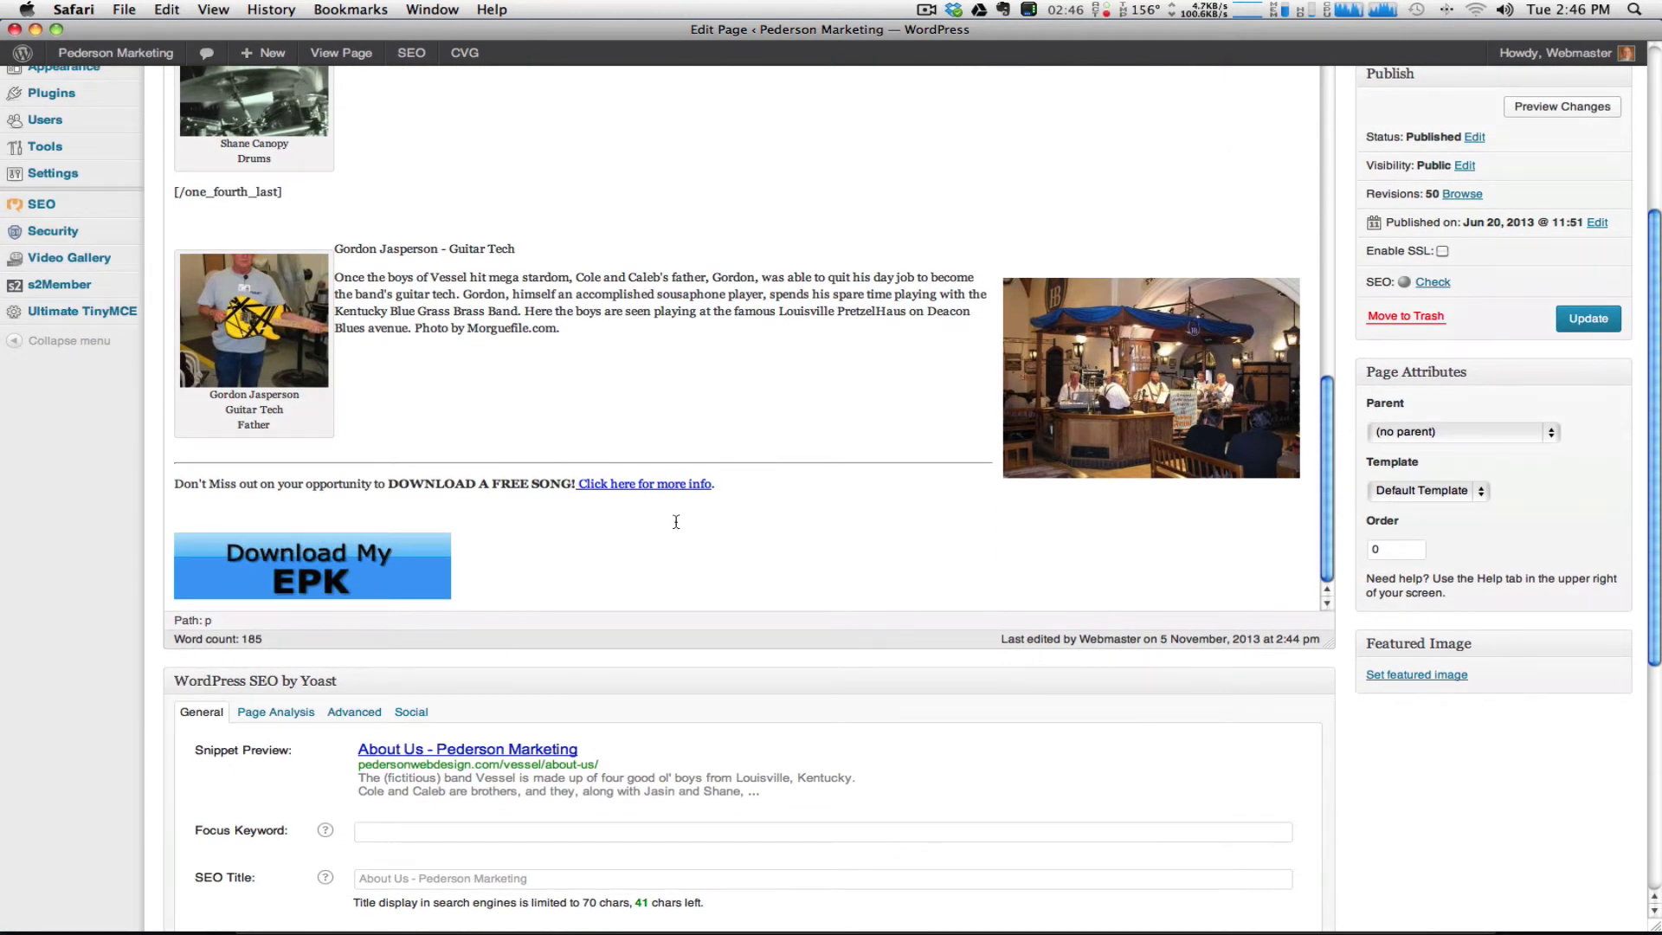
left_click(290, 582)
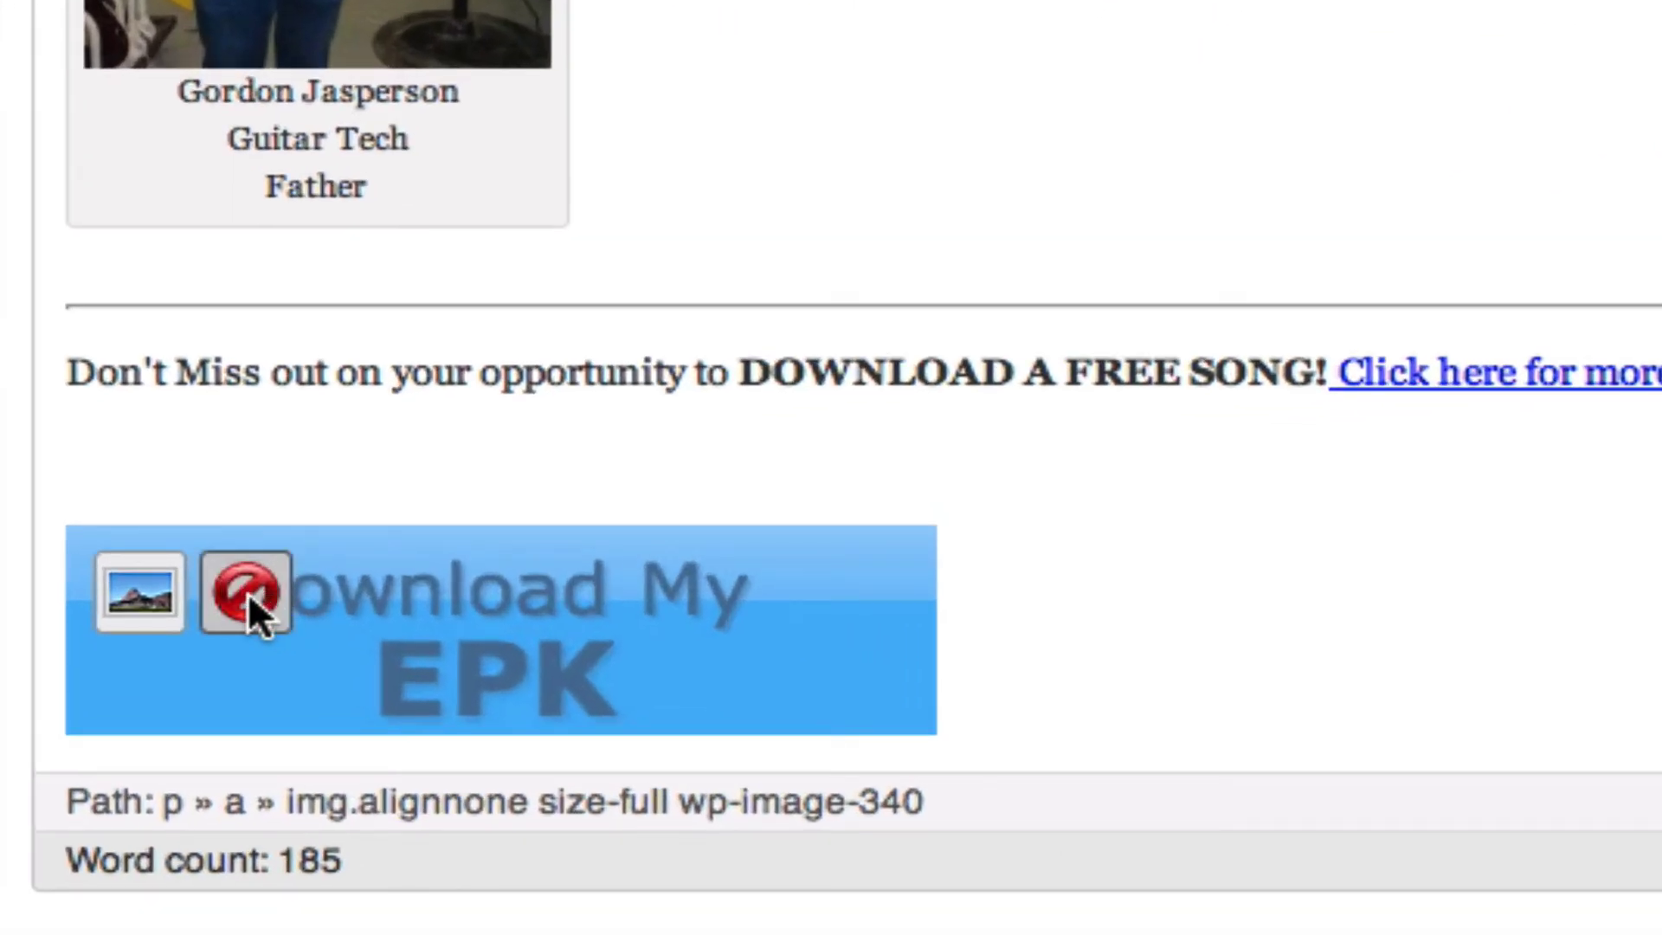
left_click(246, 592)
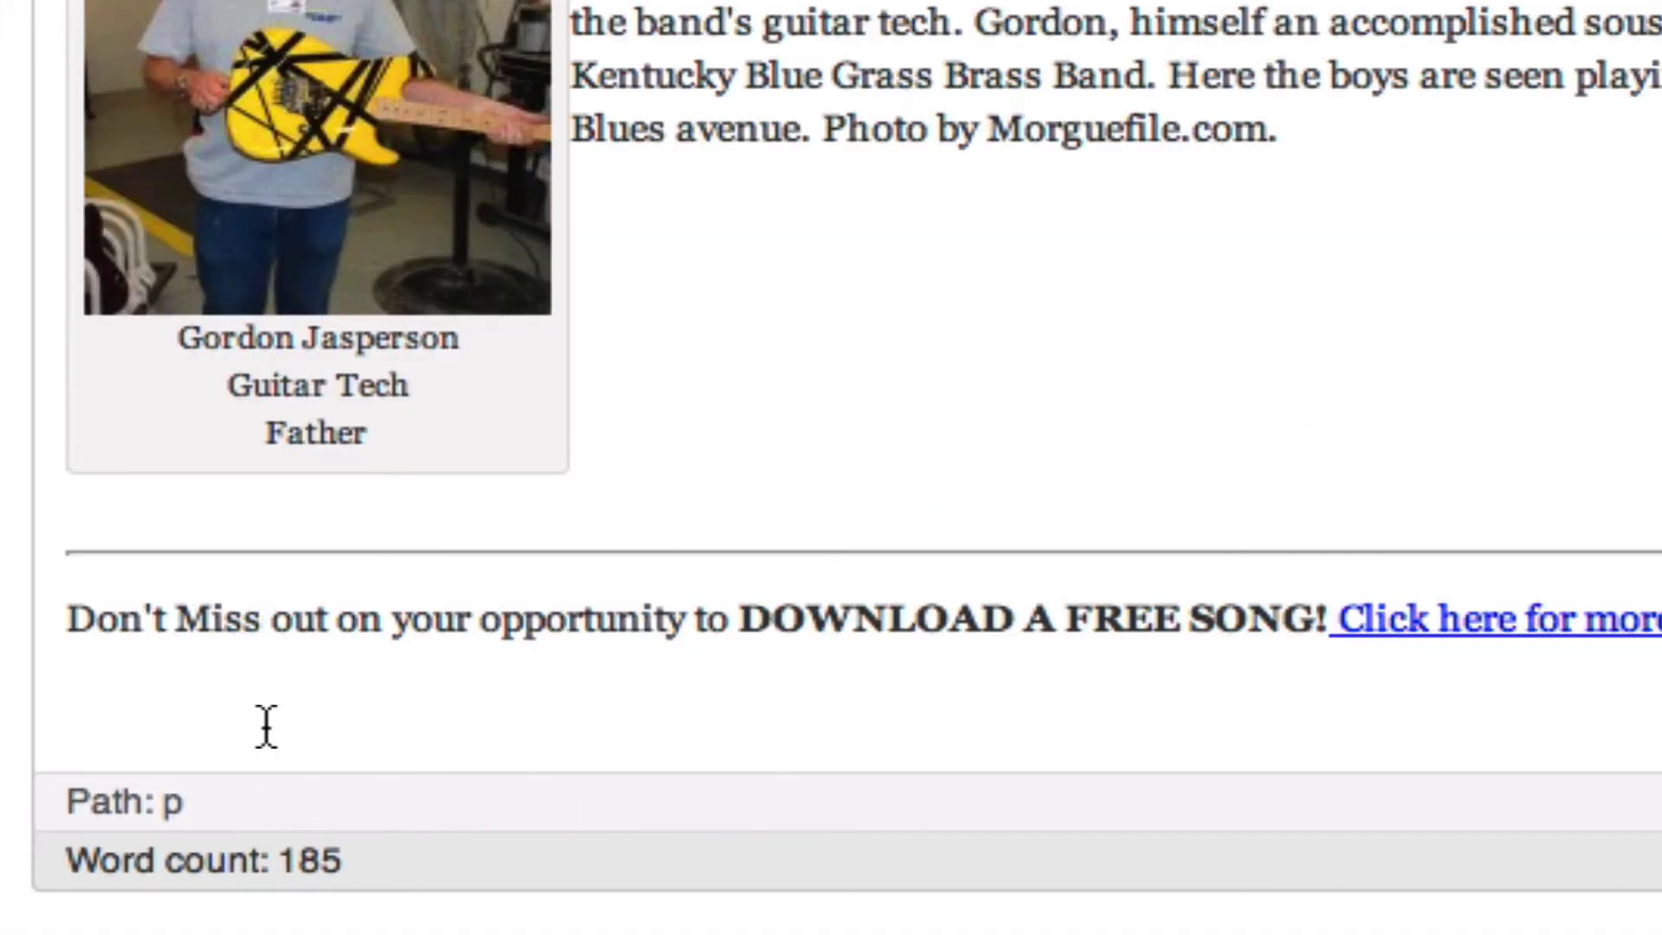
type("Download ")
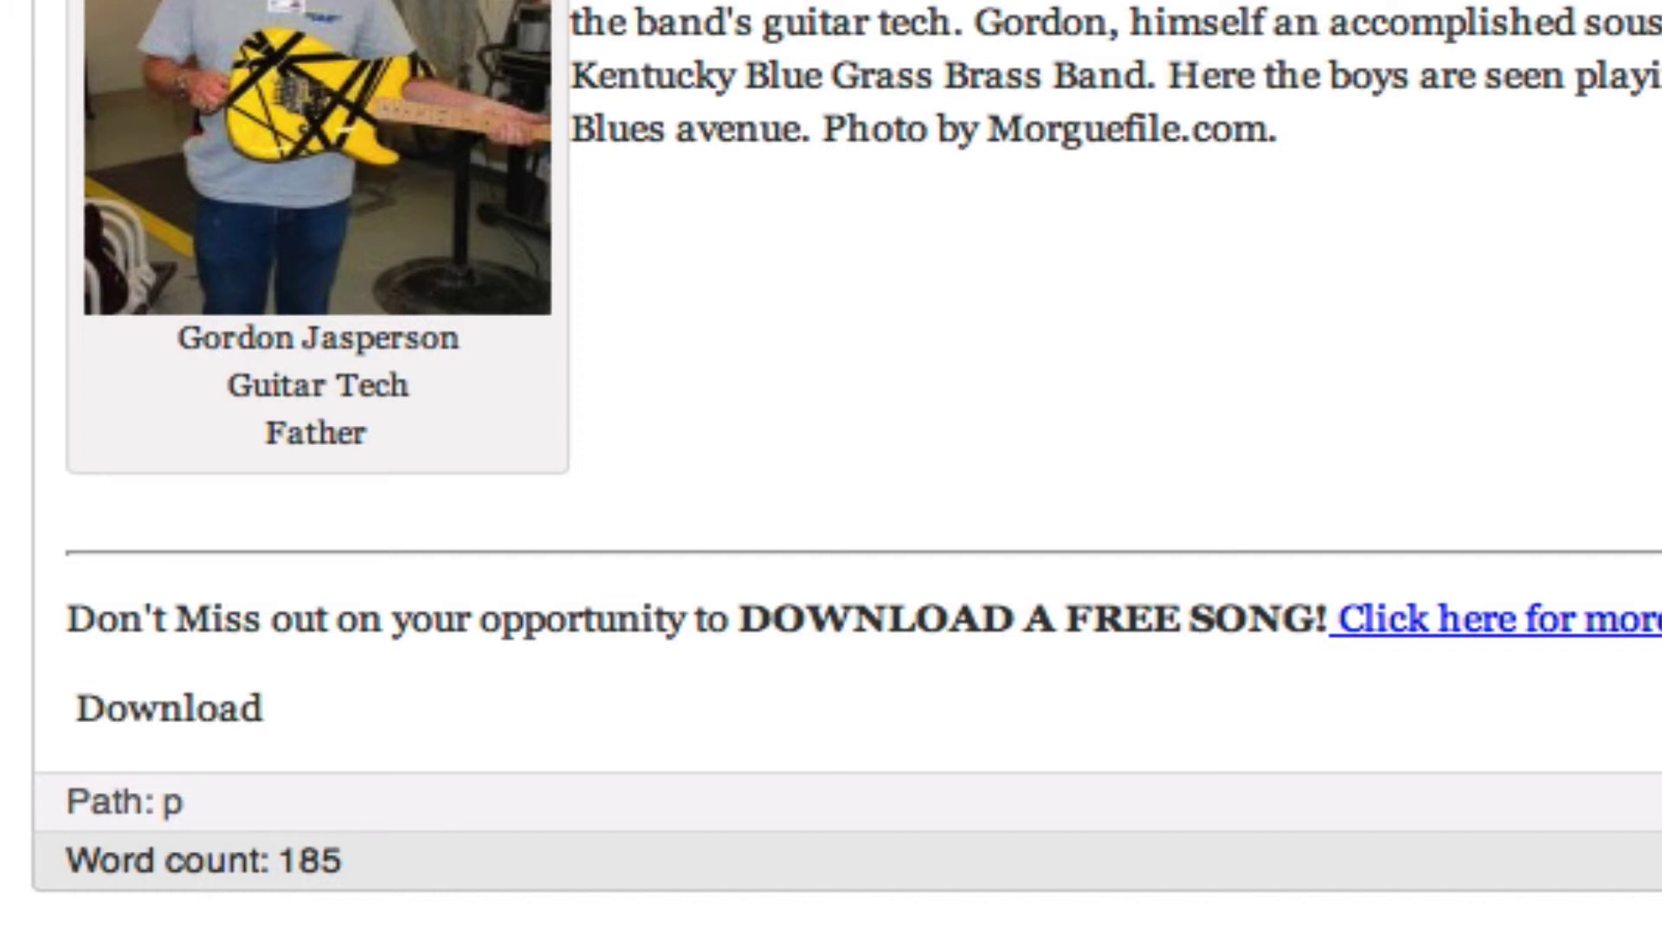
type("EPK")
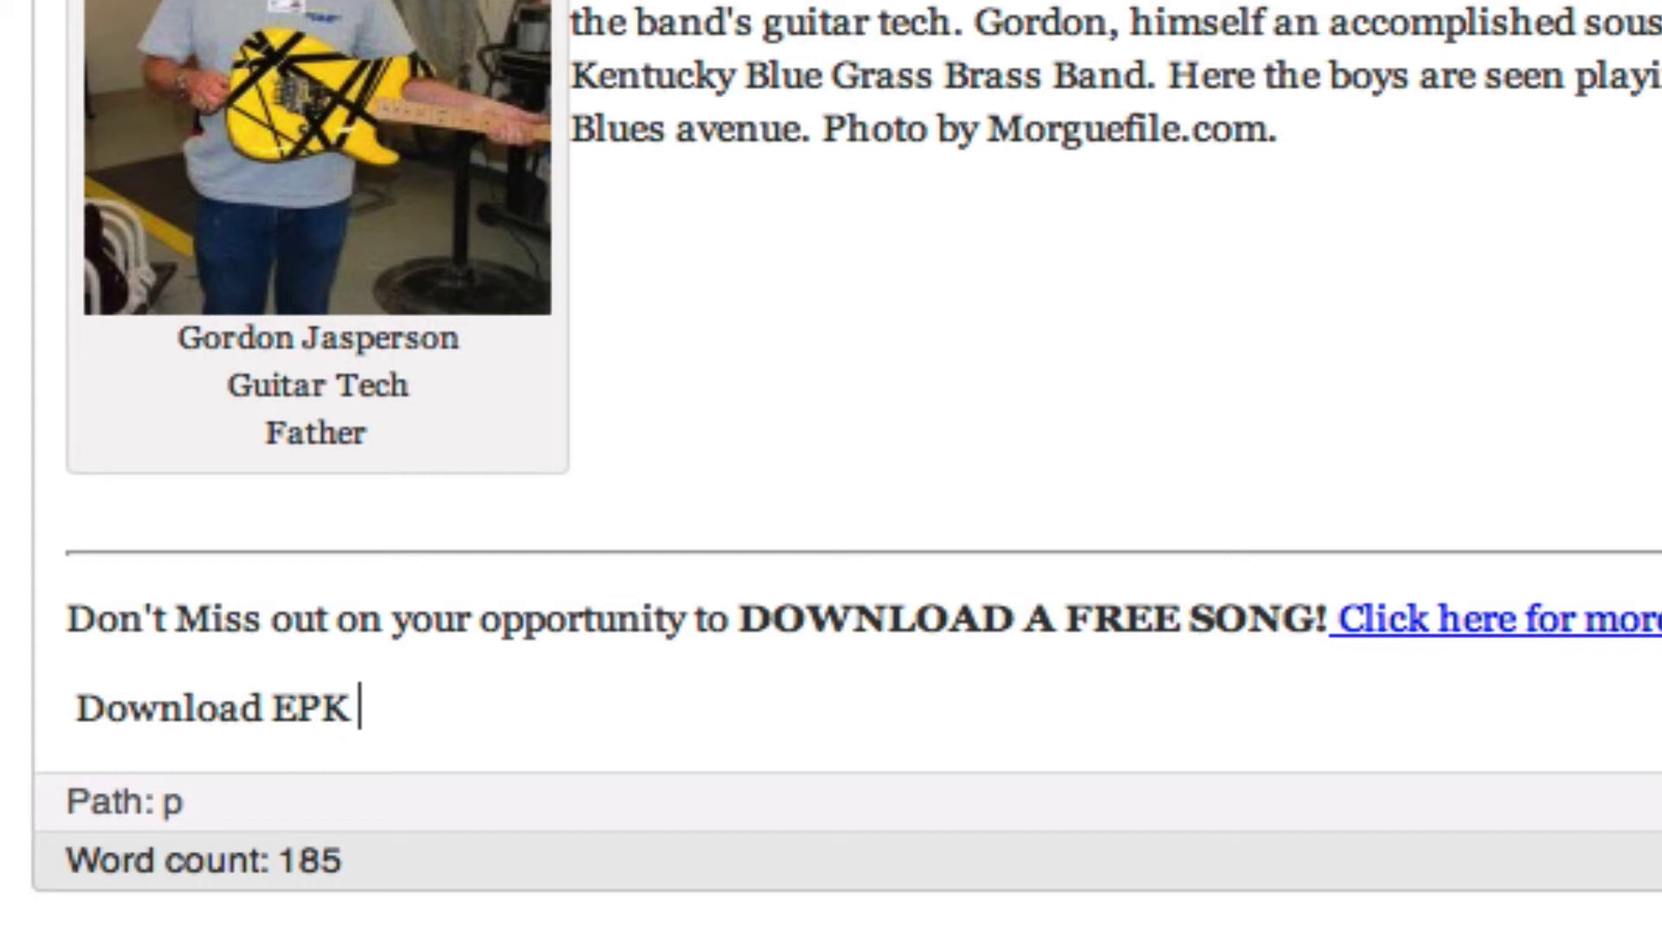
type(" Here.")
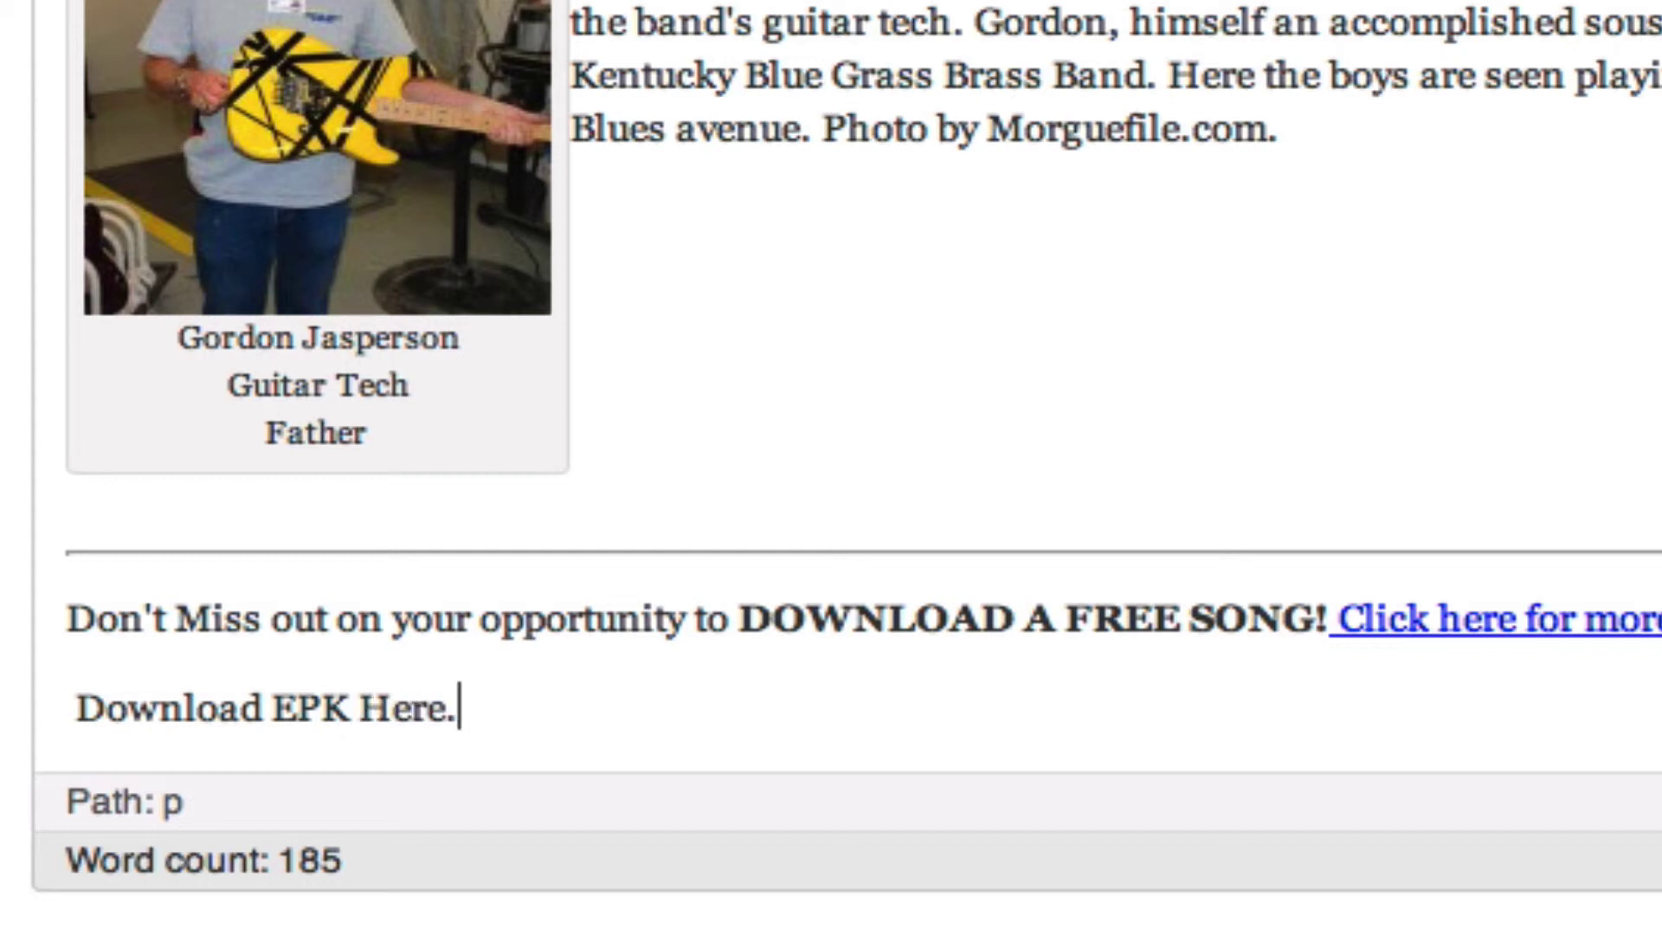
- Link 'Download EPK Here.' to the EPK PDF URL with the title 'My Awesome EPK'
left_click_drag(449, 727, 69, 718)
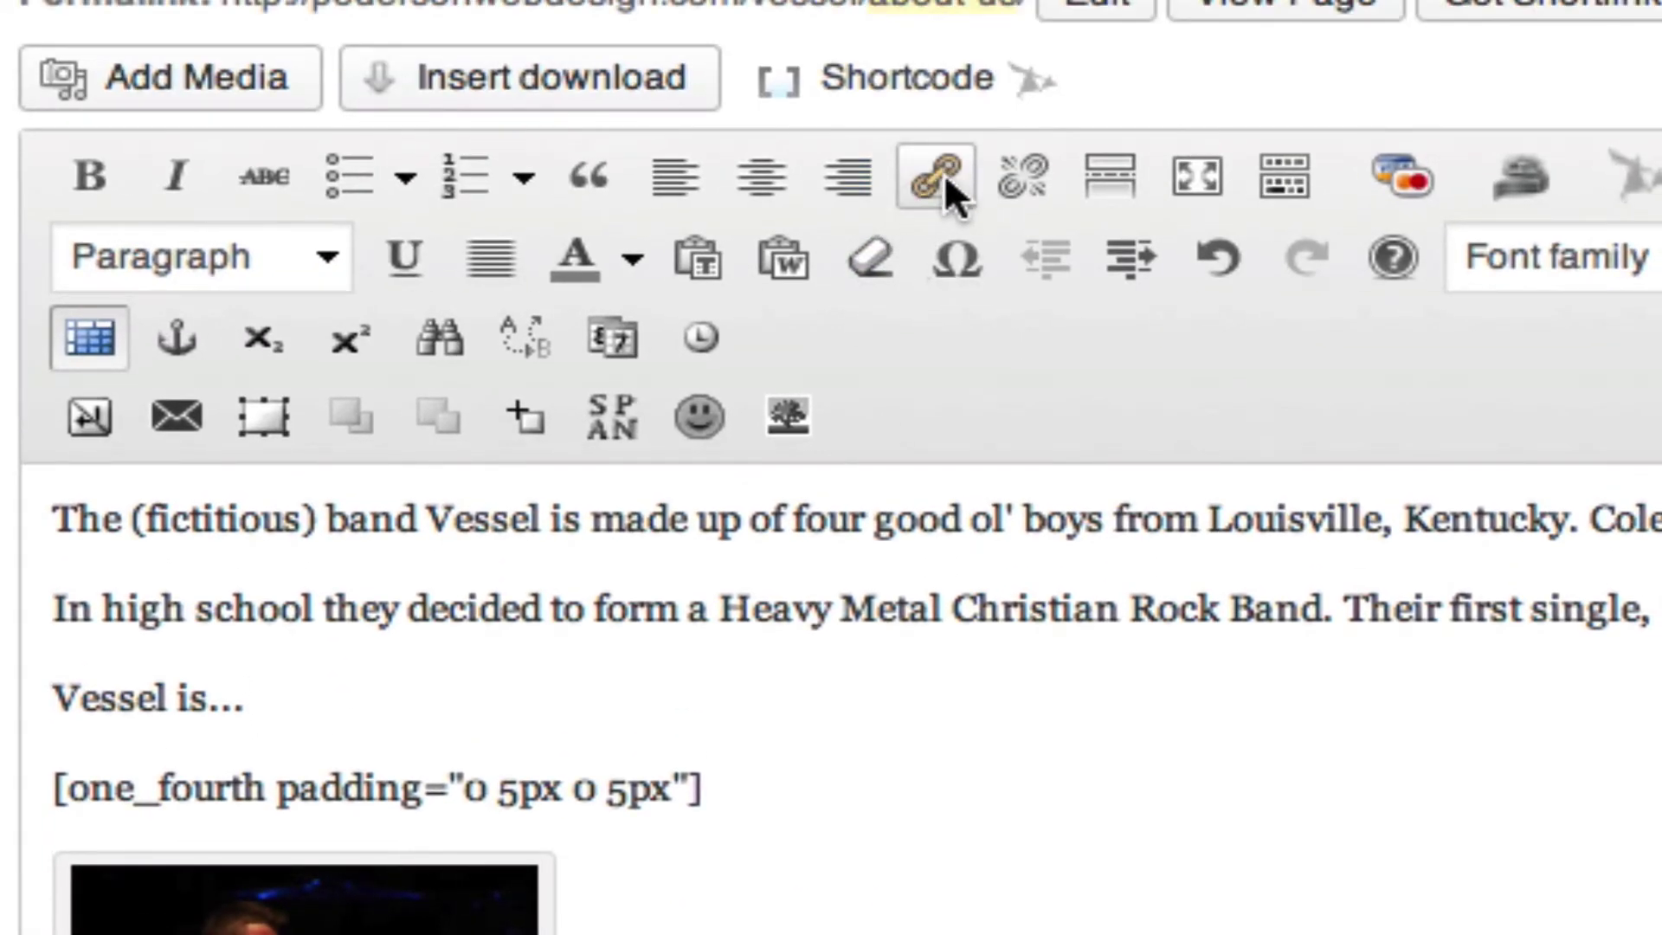
left_click(939, 175)
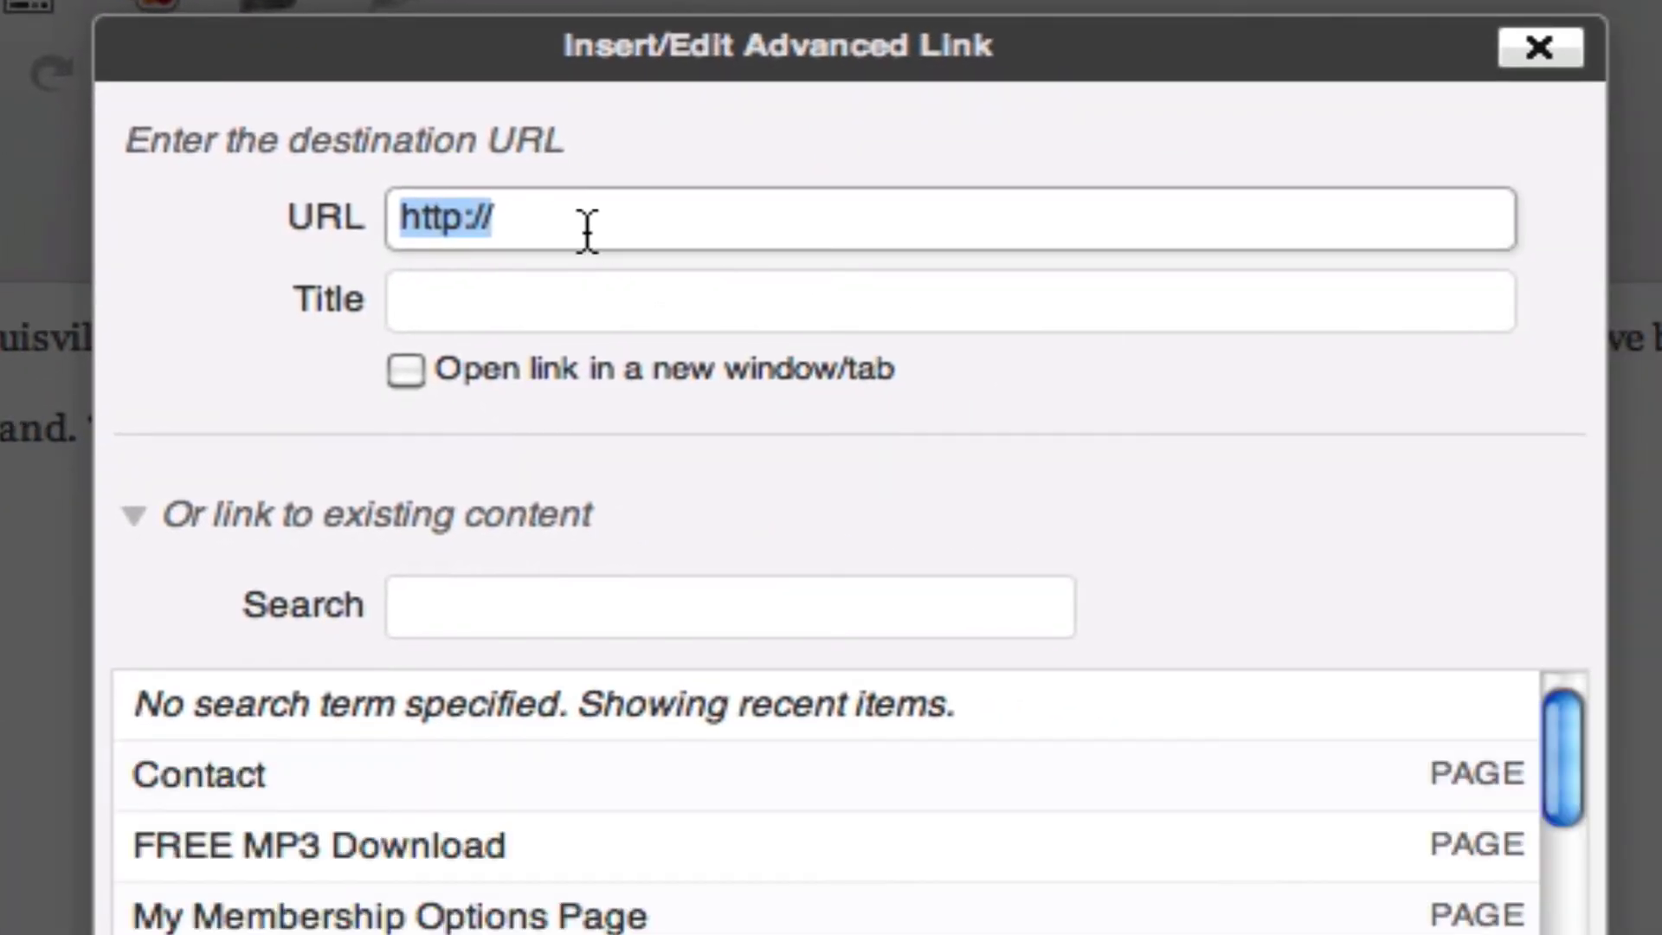
key("super+v")
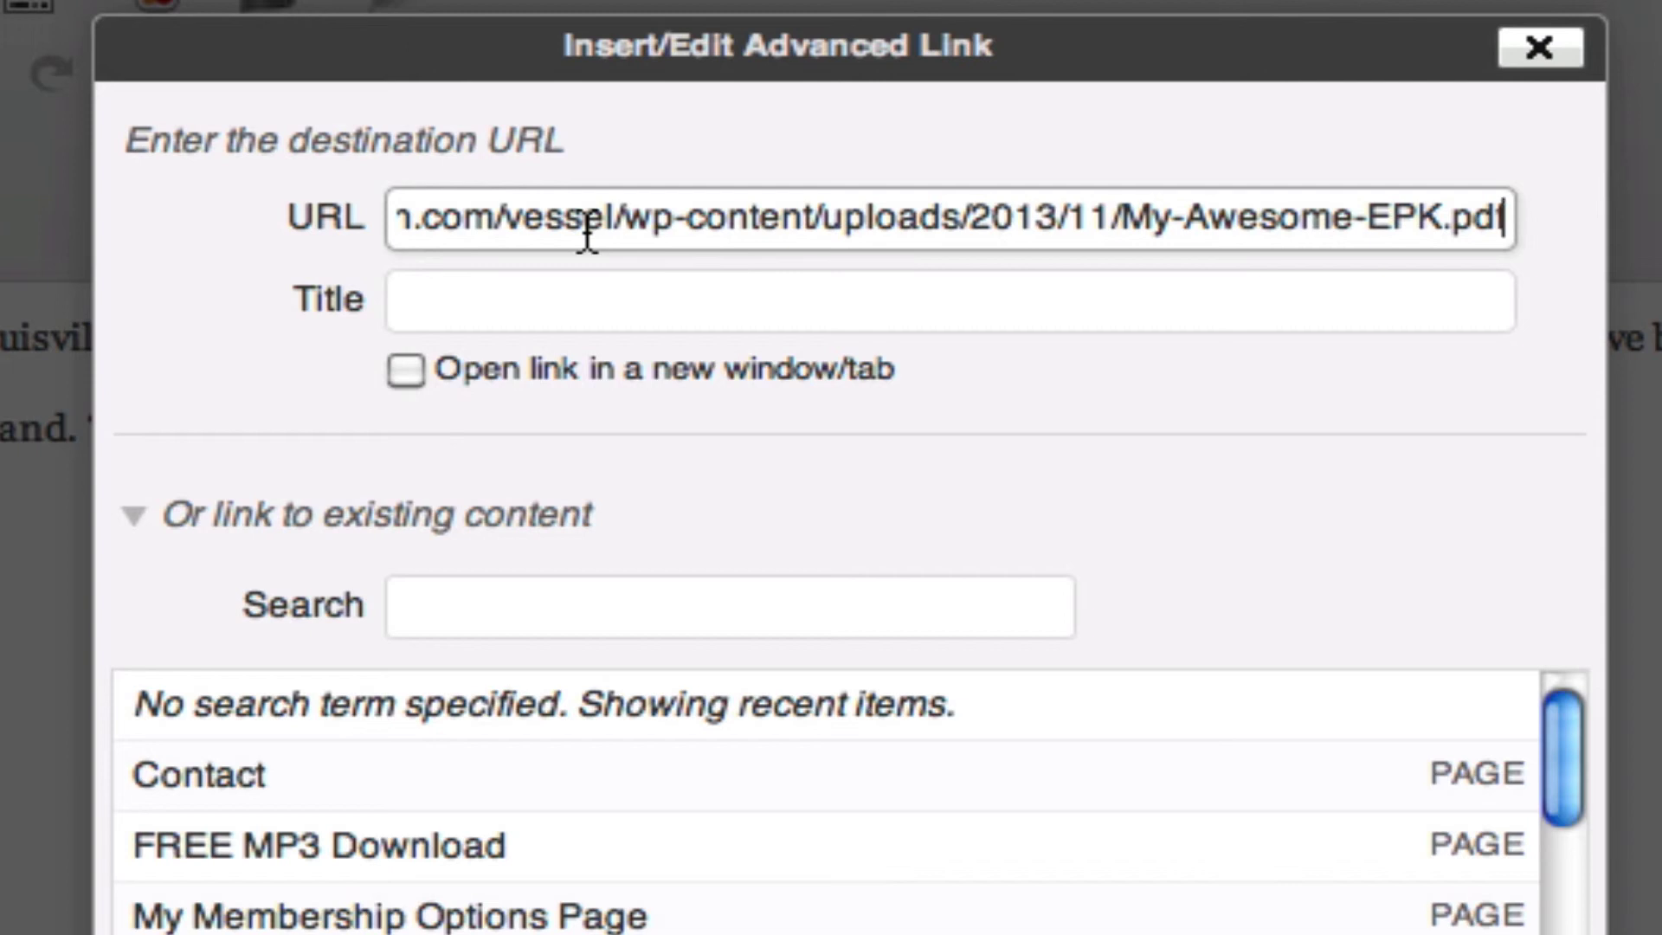
left_click(546, 309)
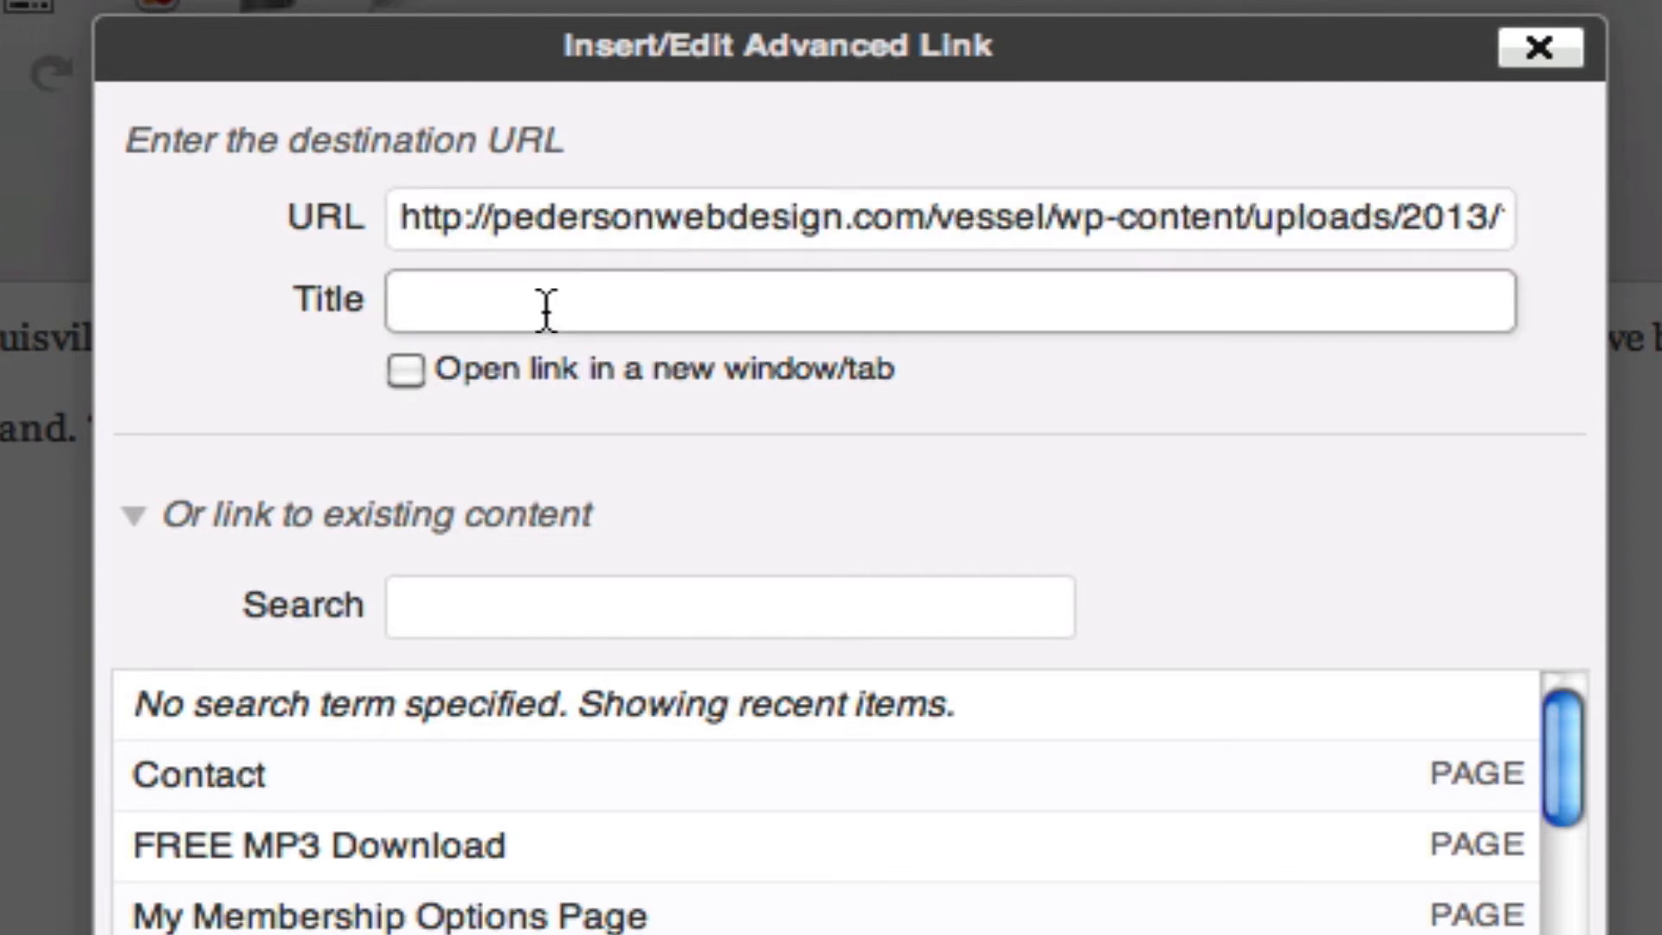
type("My Awesome D")
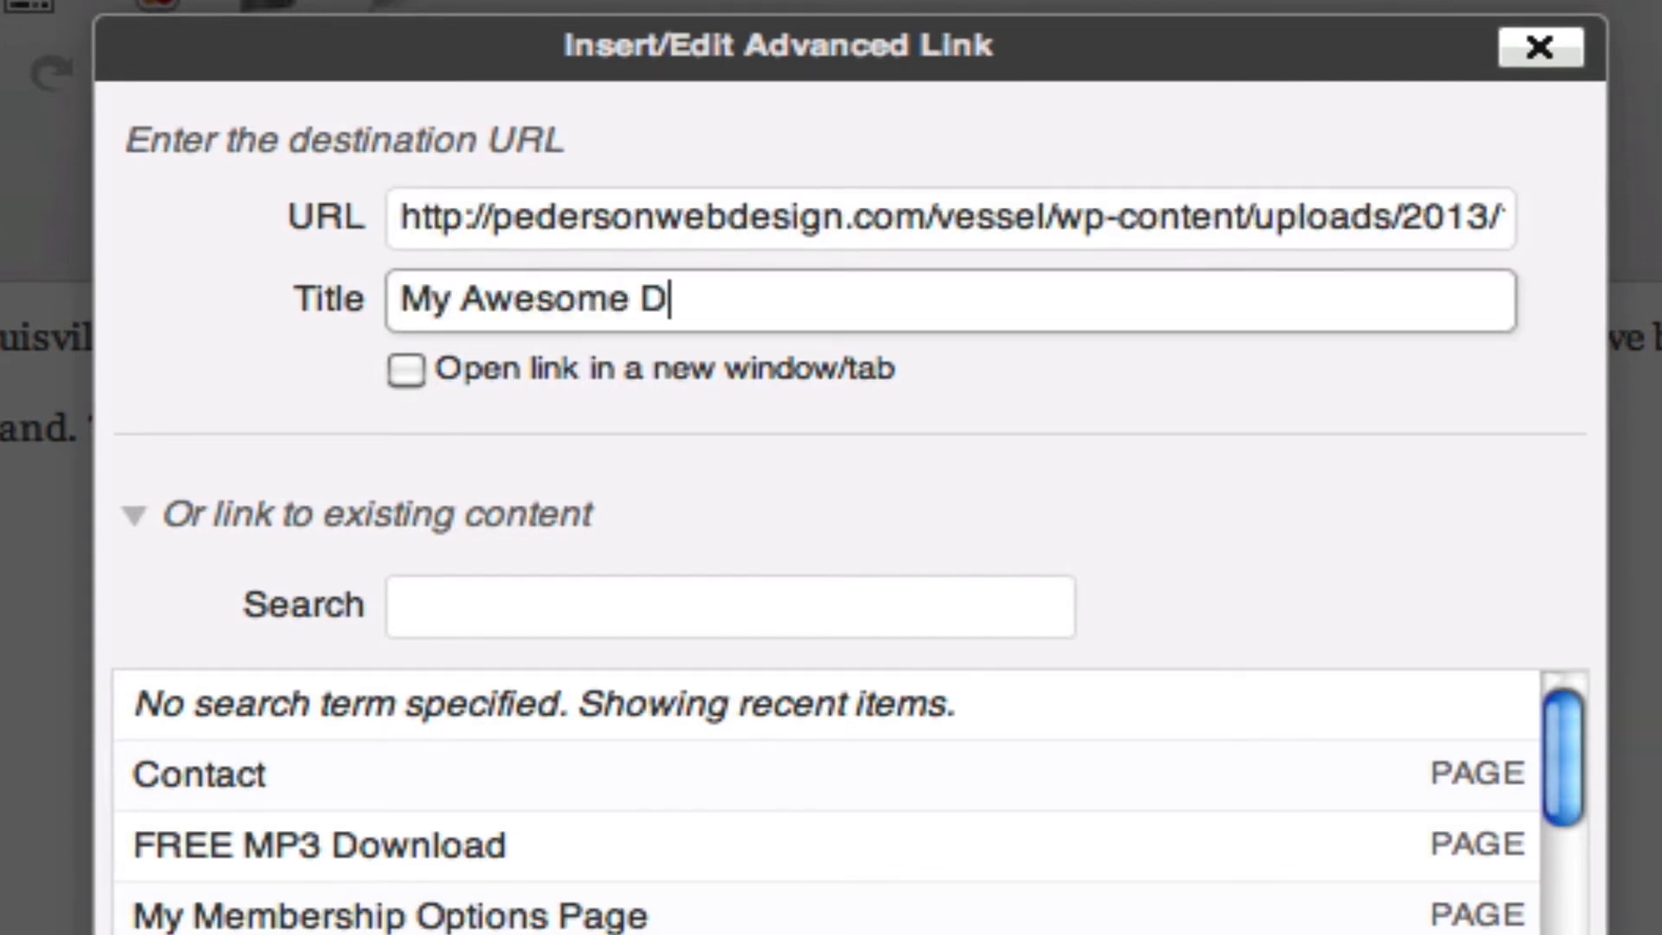
key("BackSpace")
type("EPK")
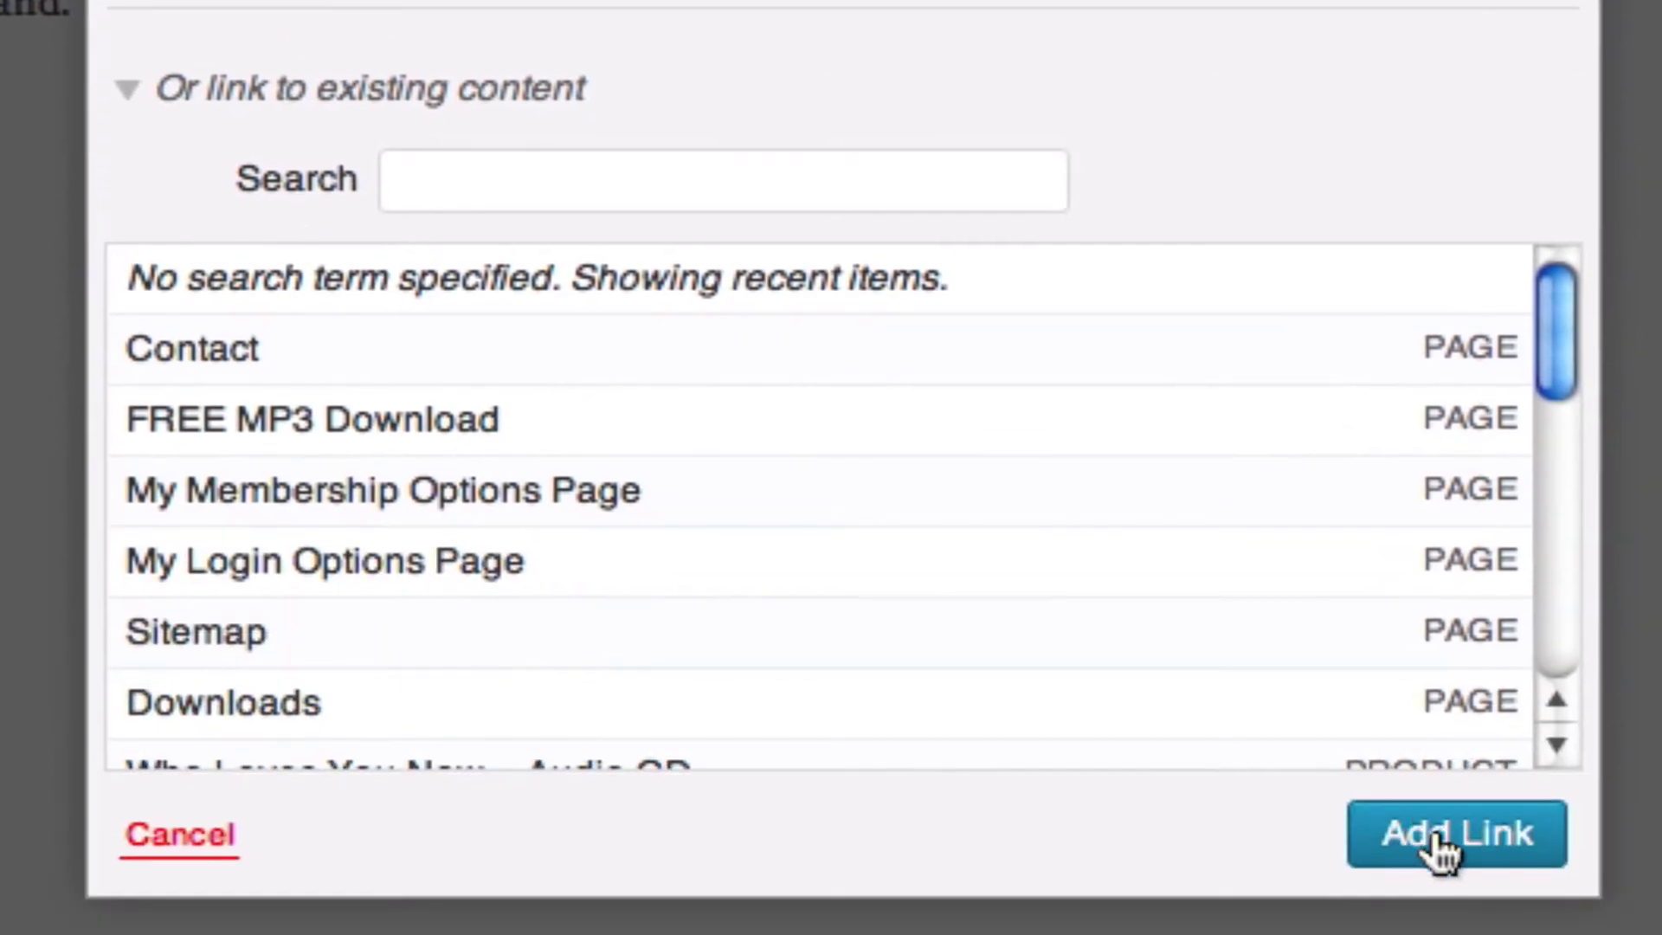
left_click(1437, 835)
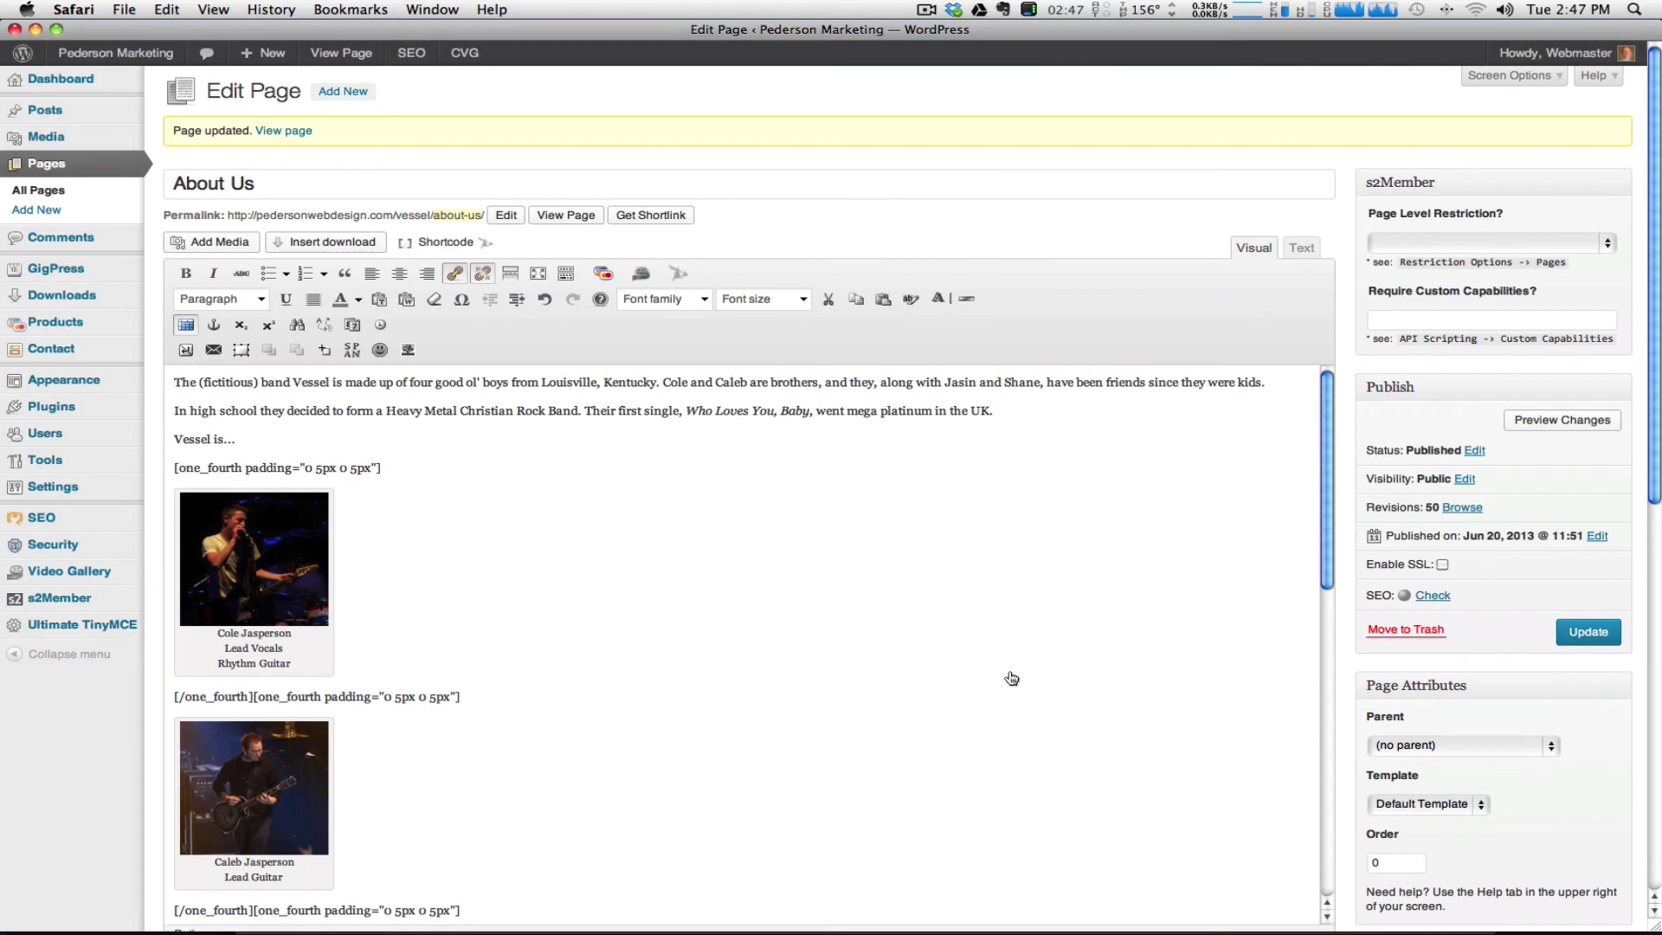
scroll(1174, 543, "down", 10)
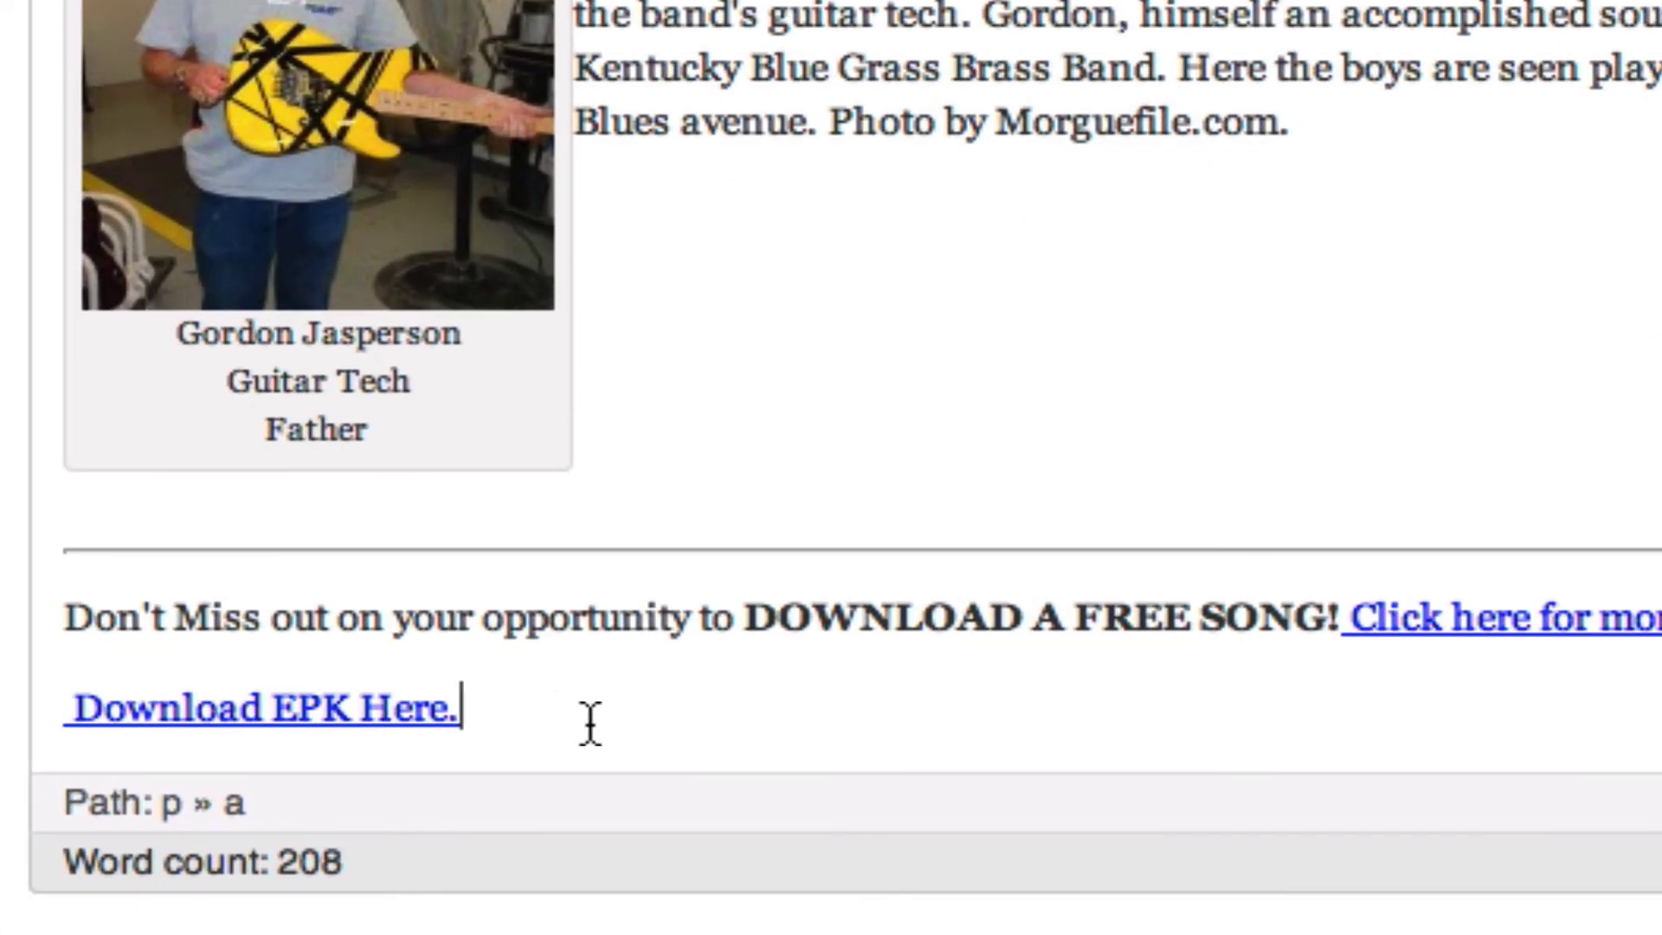
- Add '(Right-Click to download)' after the EPK link, correcting the misspelled 'Click'
left_click(553, 704)
type("(")
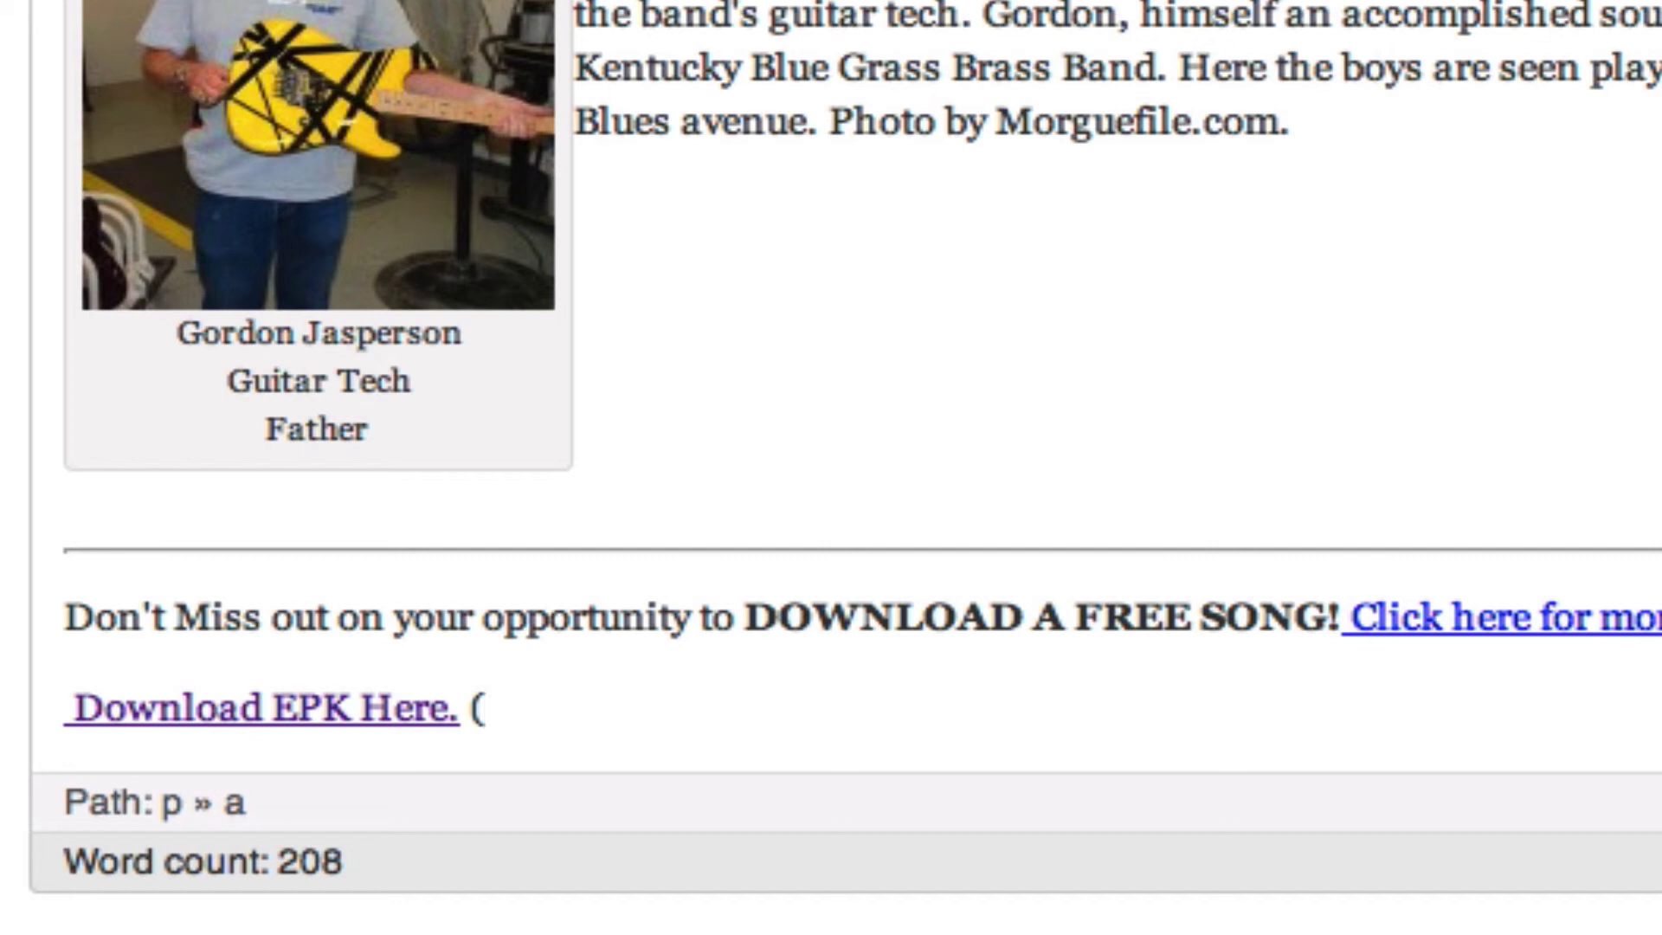
type("Right-C")
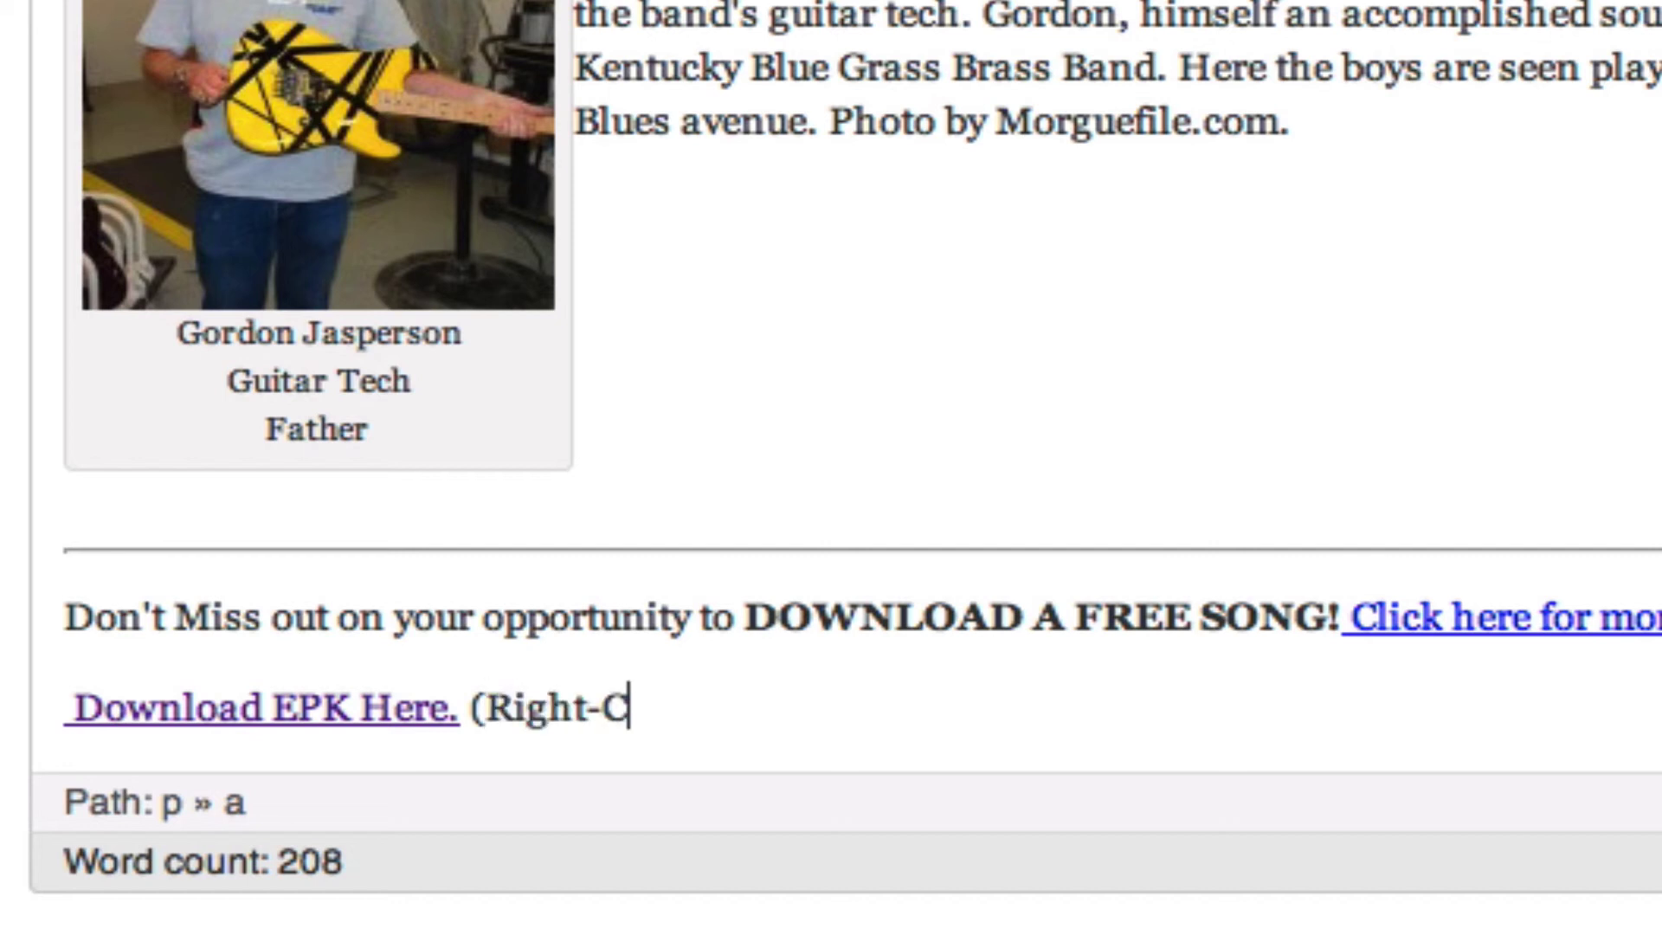
type("lcik")
key("BackSpace")
key("BackSpace")
key("BackSpace")
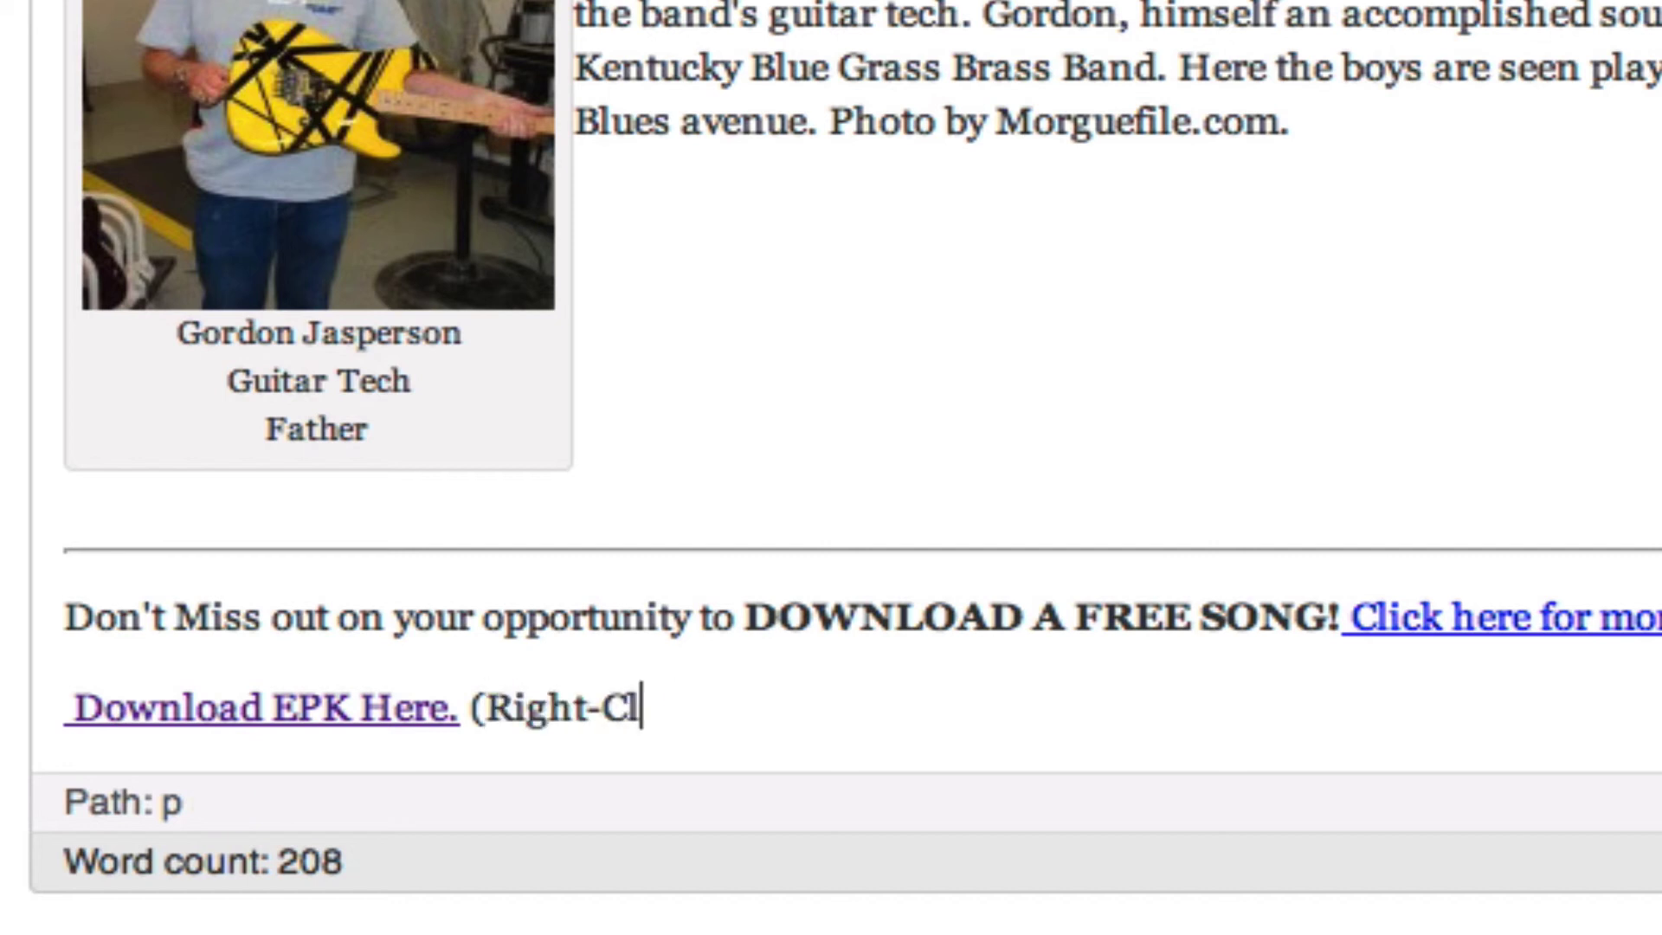
type("ick to")
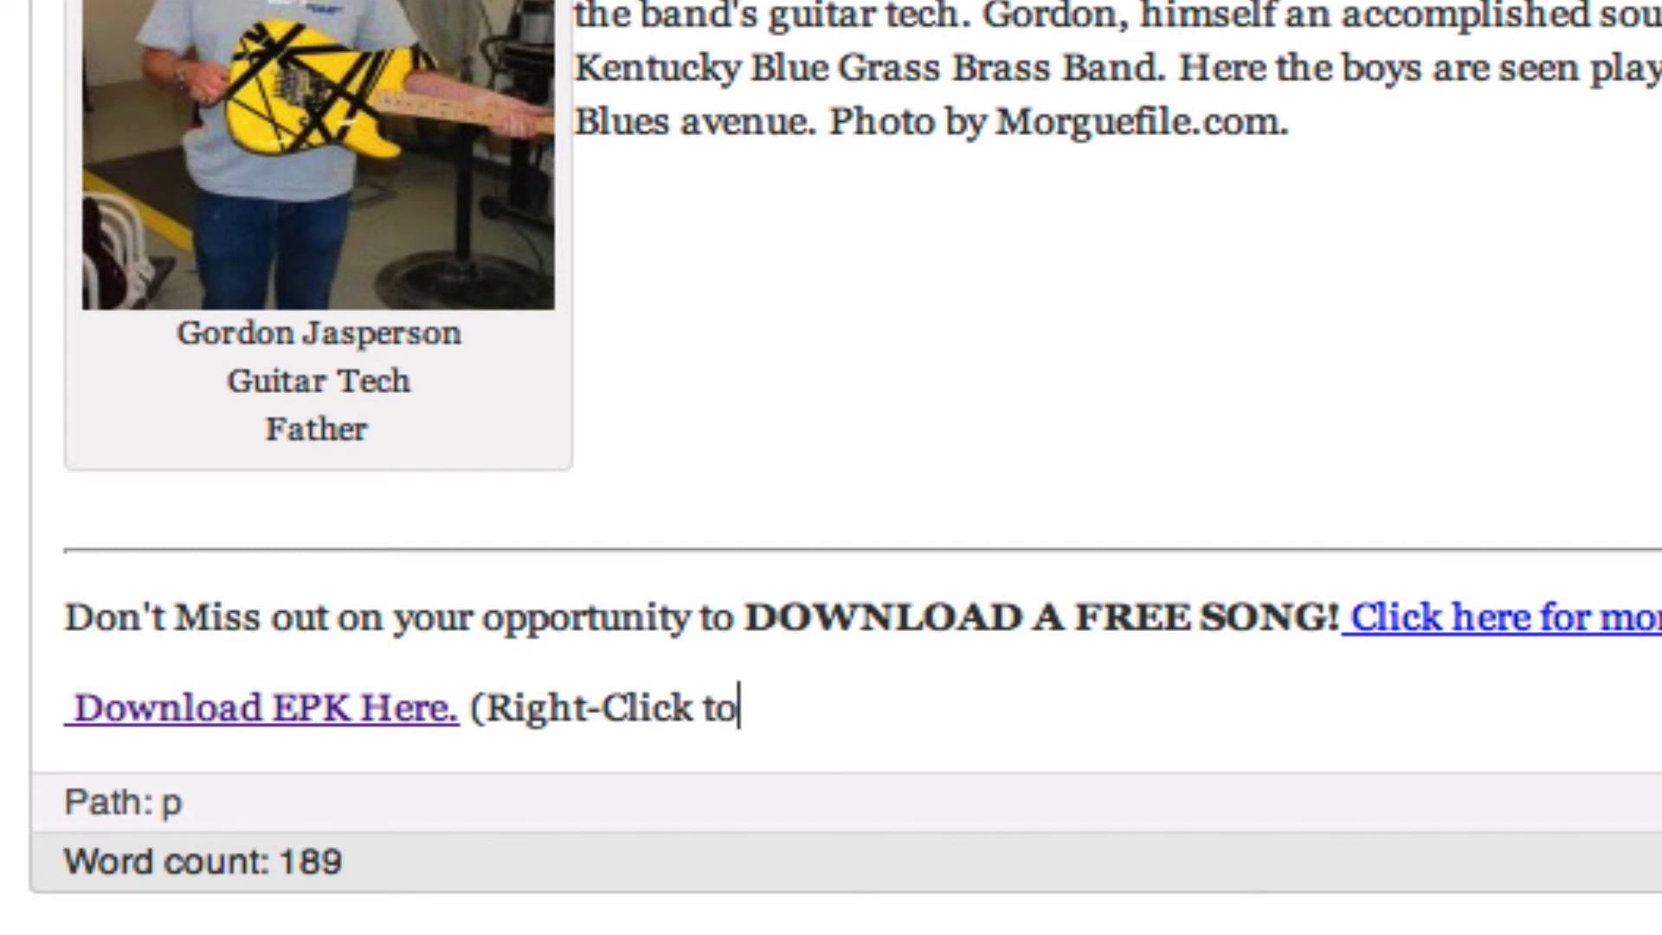
type(" download)")
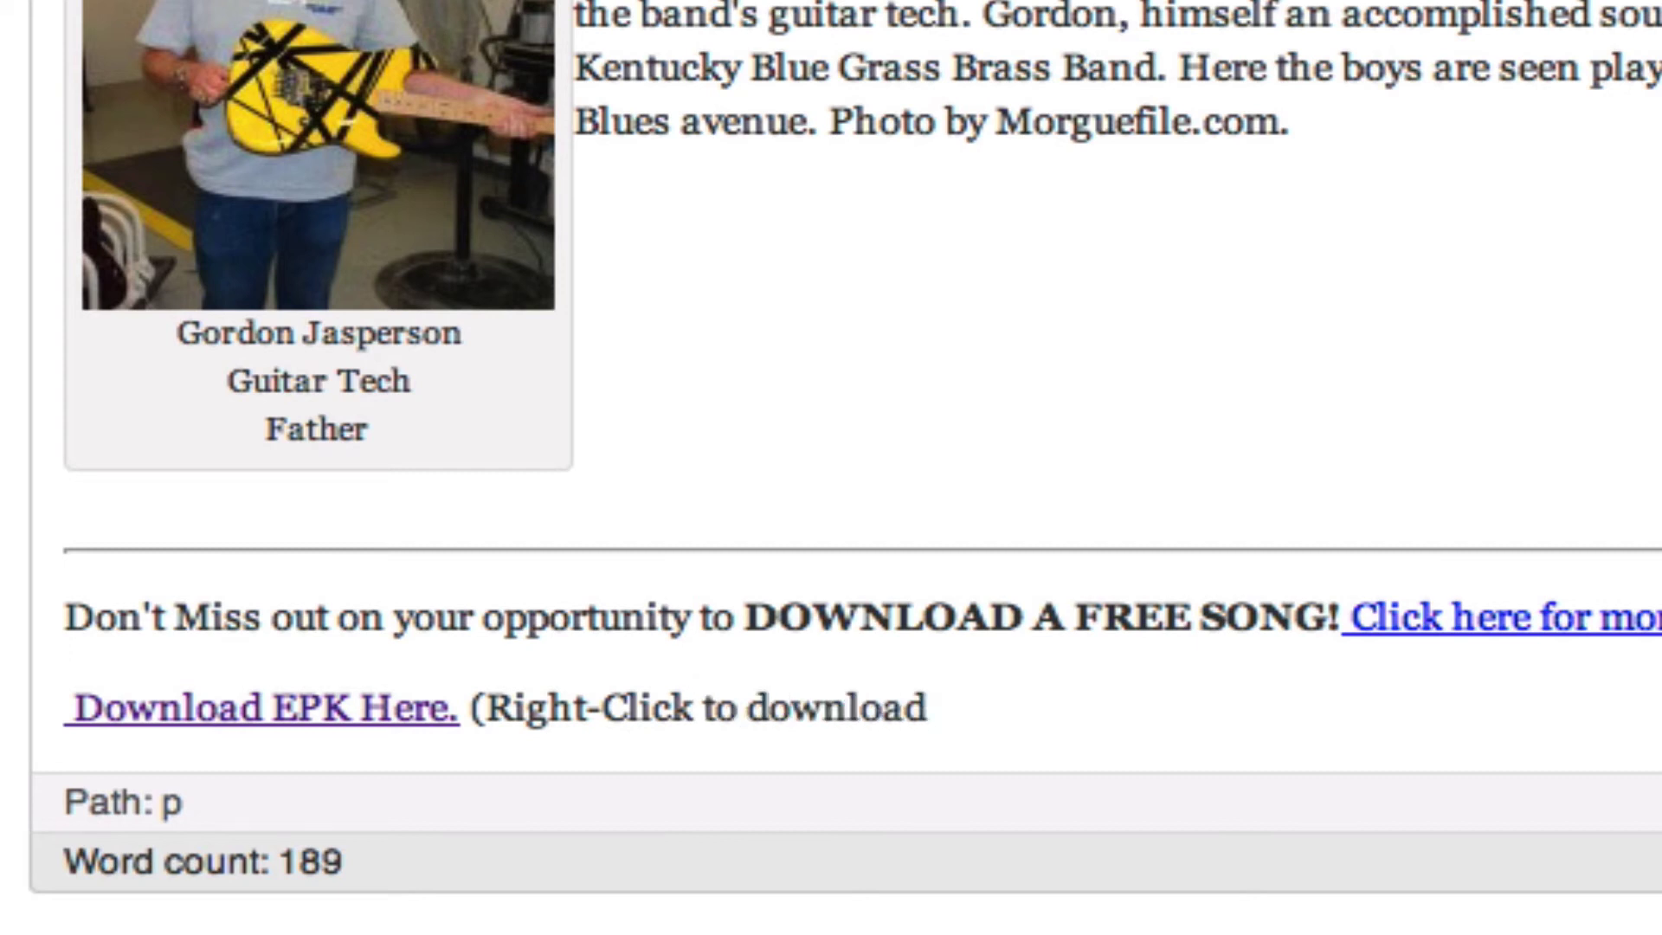